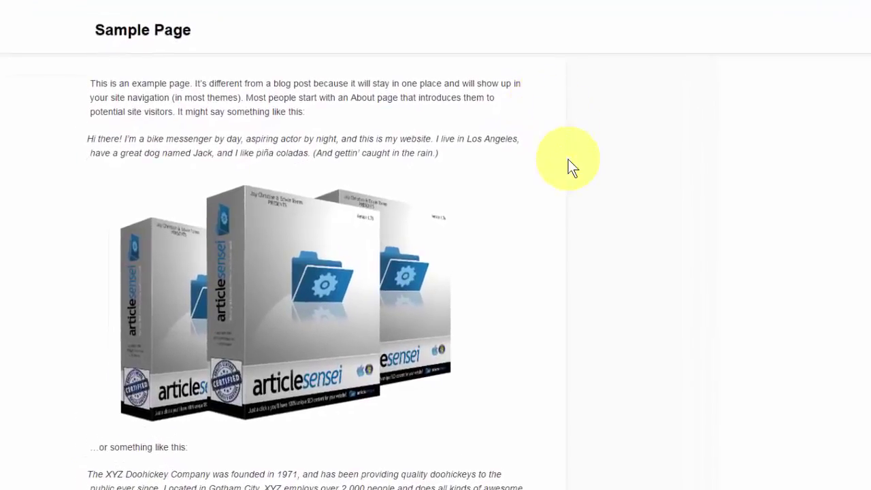
# Step: Hover over the bike image on the sample page to show its Buy Now overlay
pyautogui.moveTo(398, 234)
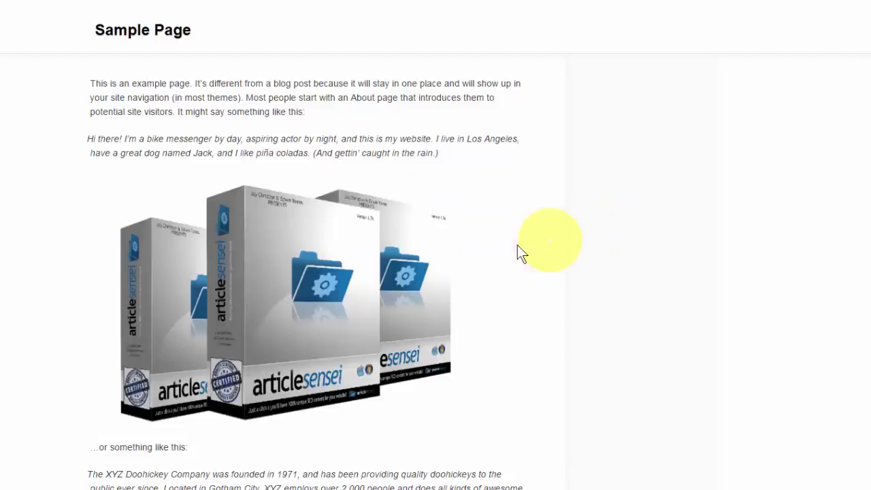
pyautogui.moveTo(440, 258)
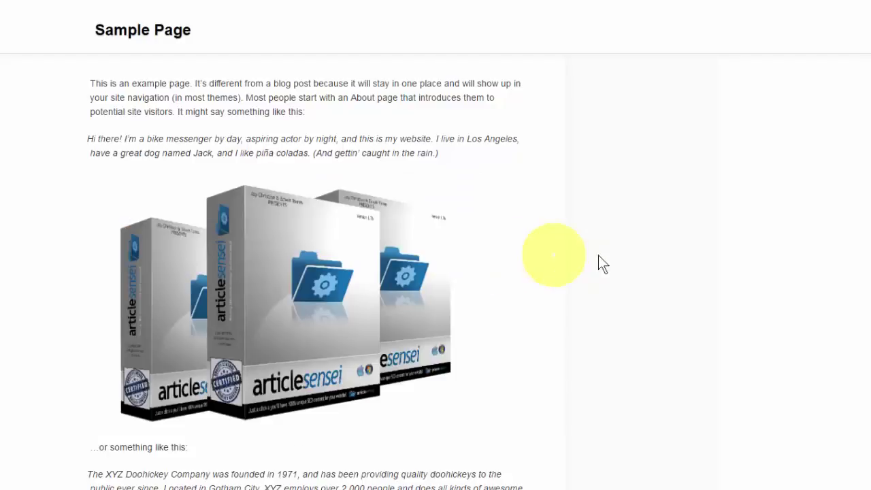
pyautogui.scroll(-3, 617, 259)
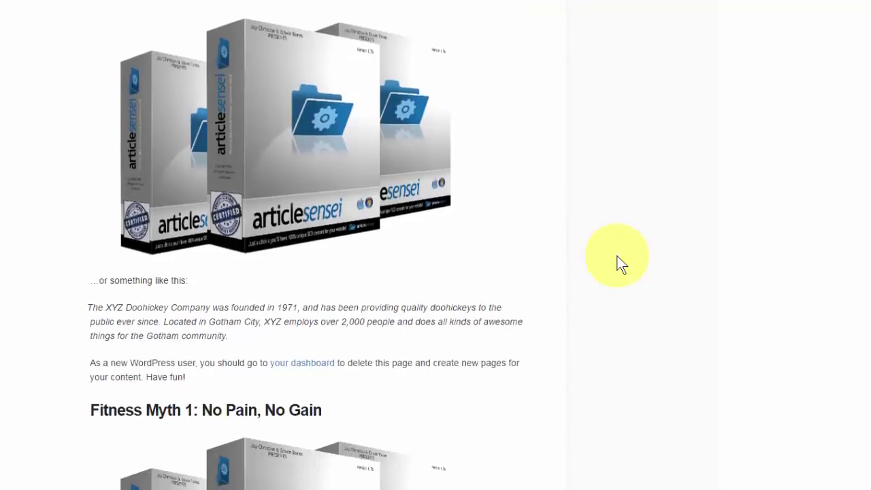
pyautogui.scroll(-2, 621, 264)
pyautogui.scroll(-2, 621, 264)
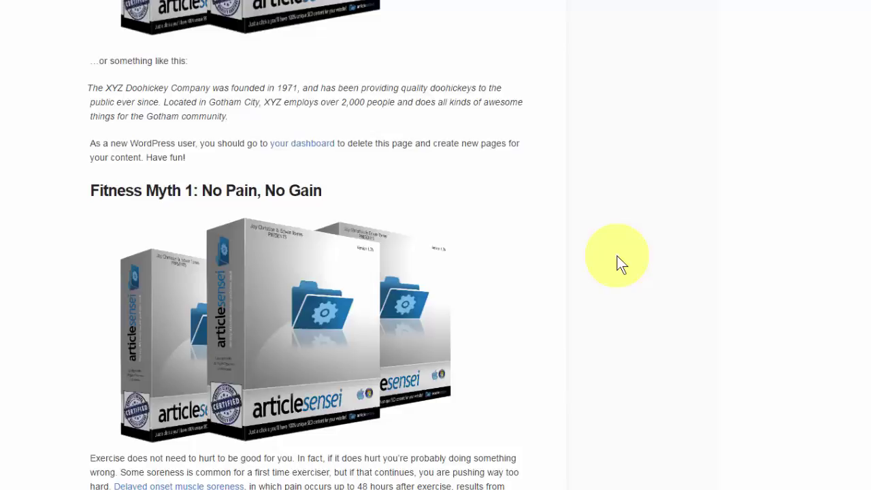
pyautogui.moveTo(504, 278)
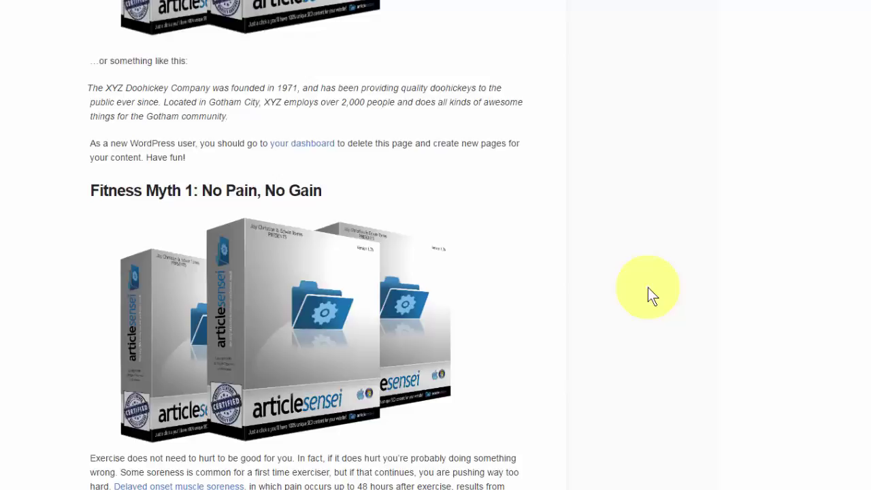
pyautogui.scroll(4, 648, 287)
# Step: Go to the ConvertPix autoresponder settings in the WordPress admin and review the Aweber integration
pyautogui.click(647, 287)
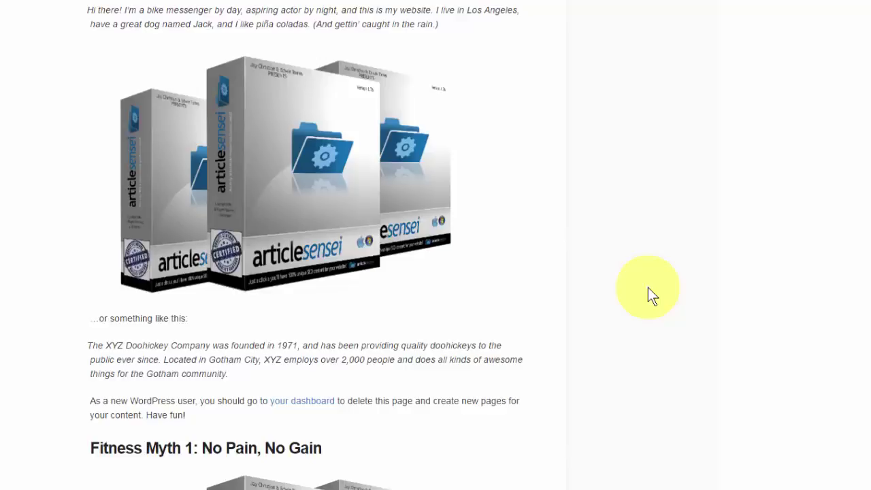
pyautogui.moveTo(448, 223)
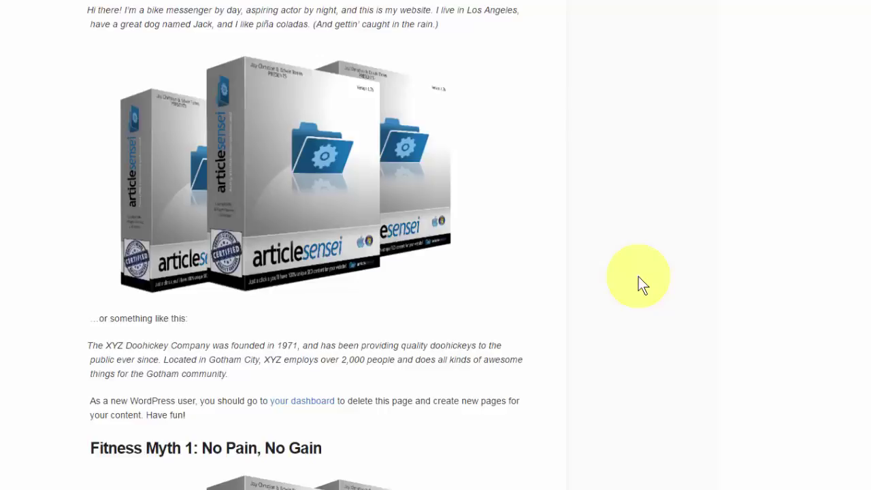
pyautogui.scroll(-1, 642, 284)
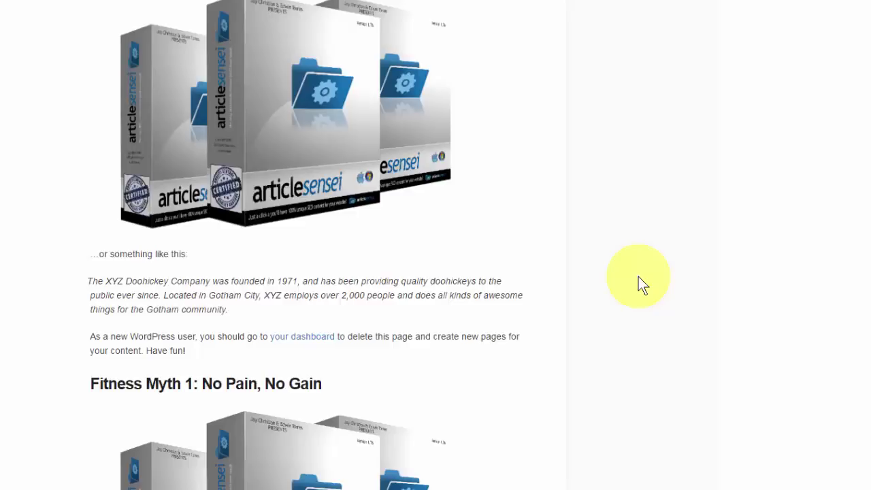
pyautogui.scroll(1, 638, 276)
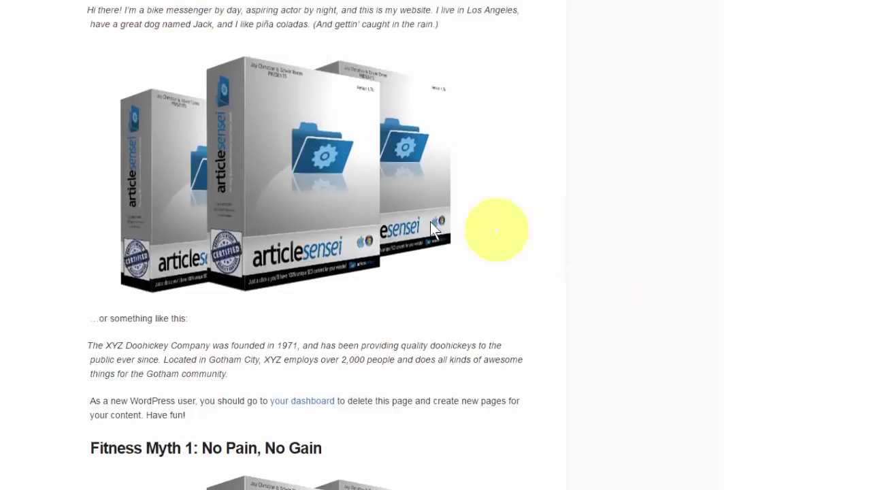
pyautogui.moveTo(398, 214)
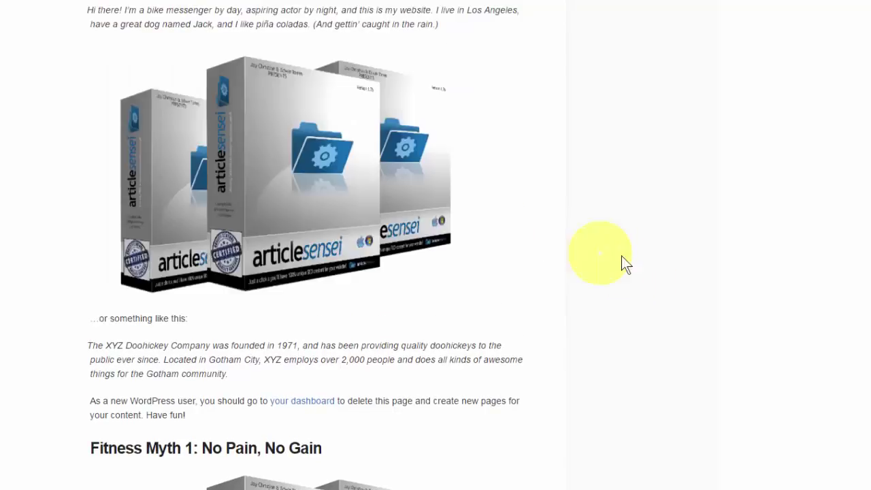
pyautogui.scroll(-3, 624, 256)
pyautogui.scroll(-2, 623, 257)
pyautogui.moveTo(359, 239)
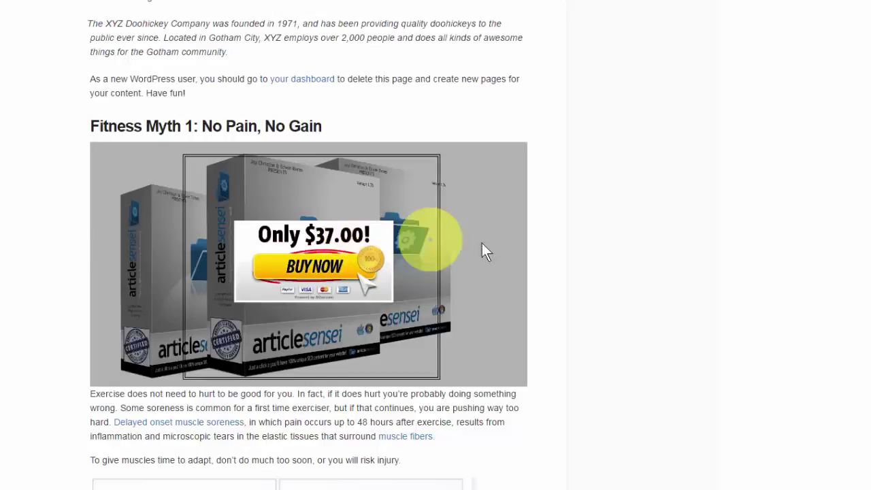
pyautogui.scroll(-2, 503, 249)
pyautogui.scroll(2, 502, 248)
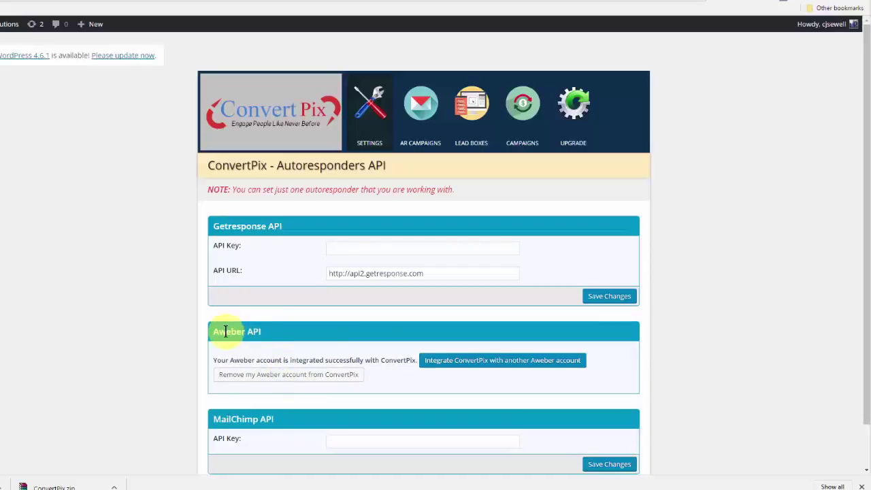
# Step: Create a lead box named 'optin boc' from the Free E-Book Download ready-made template
pyautogui.click(461, 144)
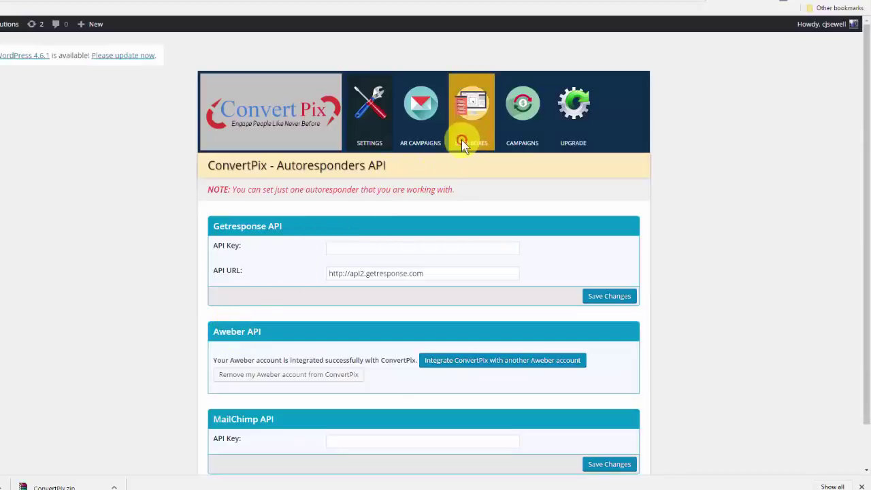
pyautogui.click(469, 146)
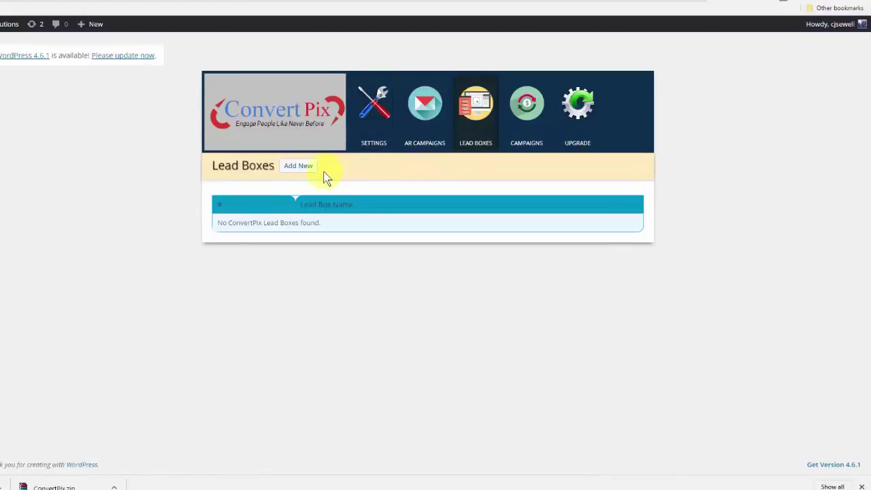
pyautogui.click(299, 167)
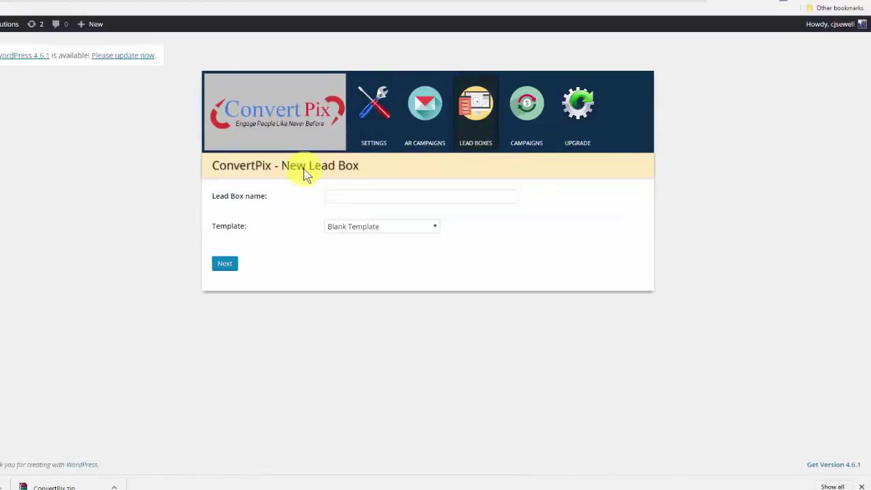
pyautogui.click(340, 194)
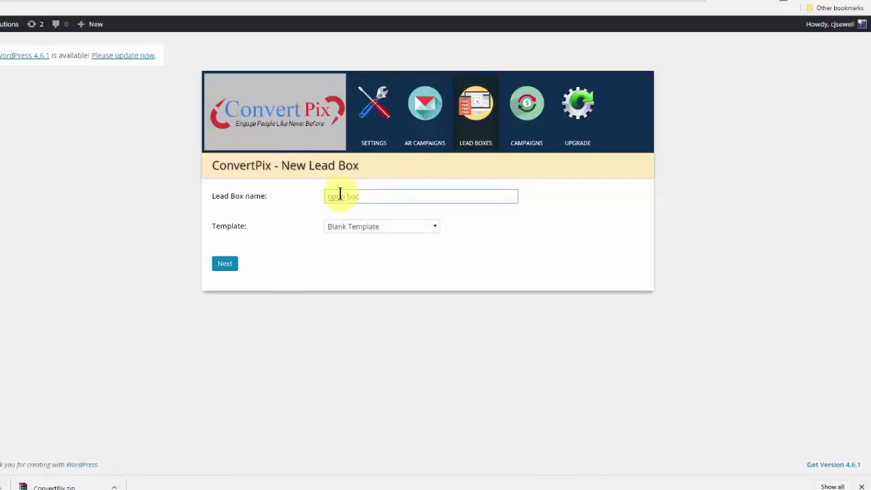
pyautogui.click(385, 226)
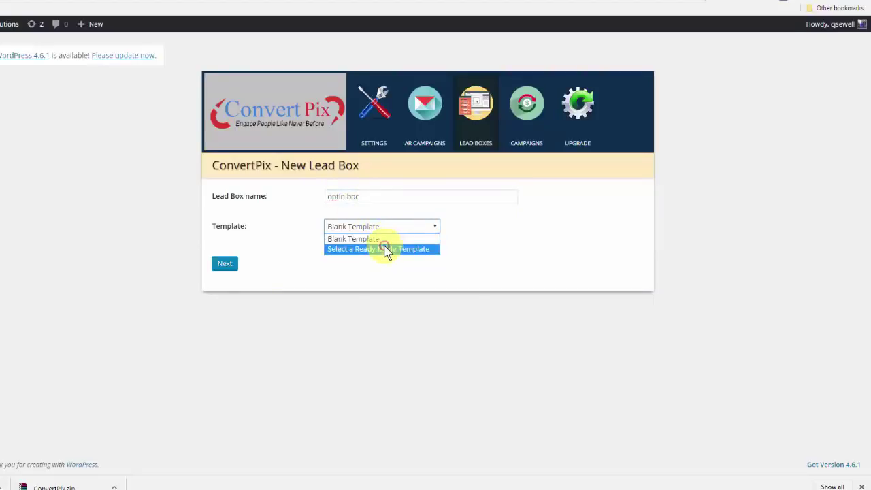
pyautogui.click(385, 249)
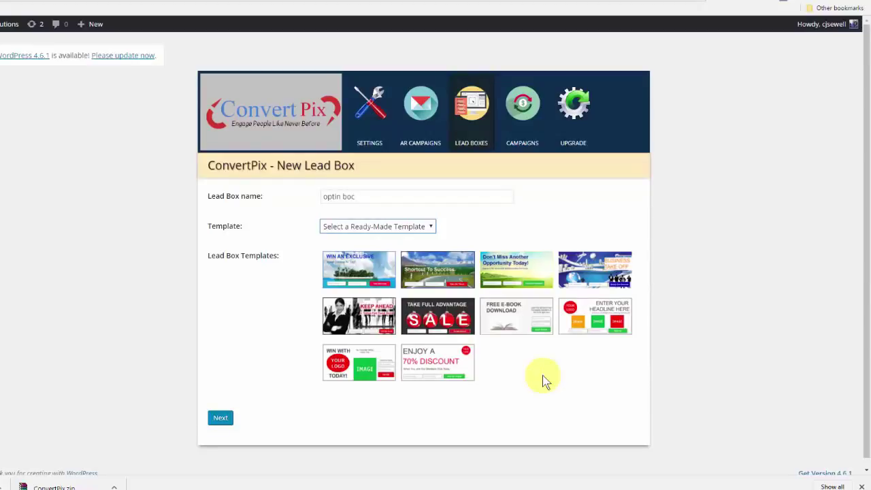
pyautogui.click(524, 327)
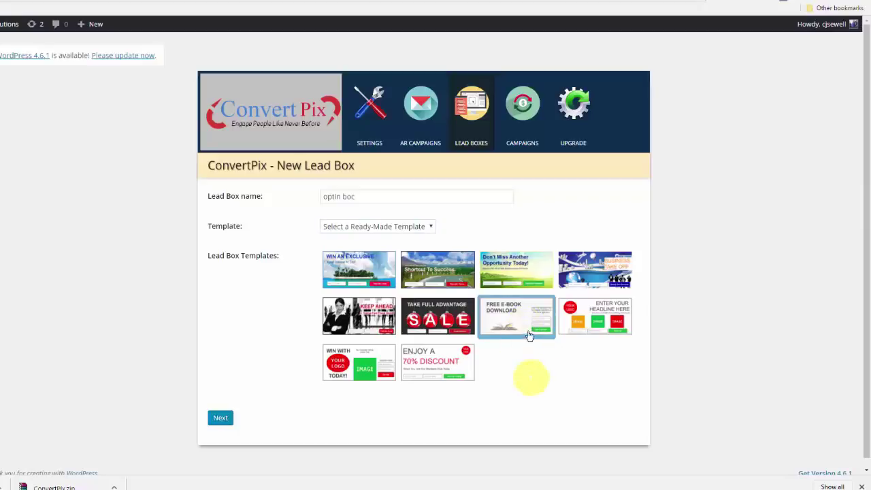
pyautogui.click(227, 422)
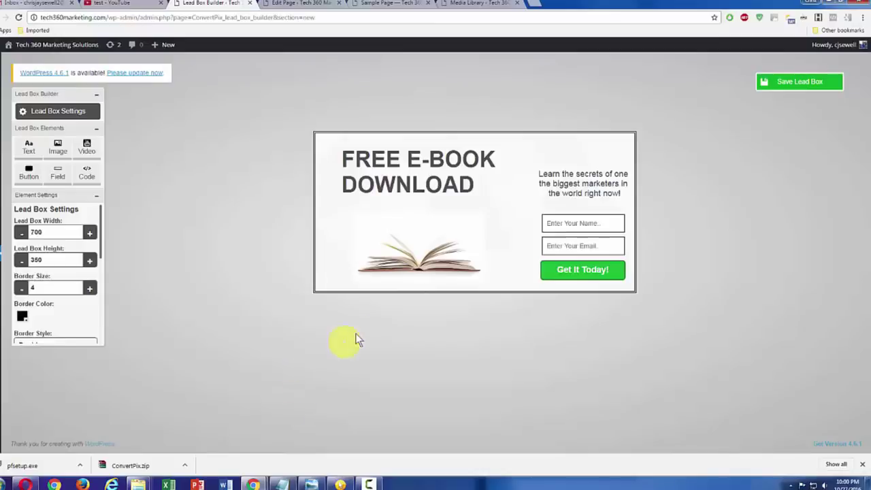
# Step: Change the headline to 'Get Yours Now', with 'Yours Now' on its own line in a taller box
pyautogui.click(401, 155)
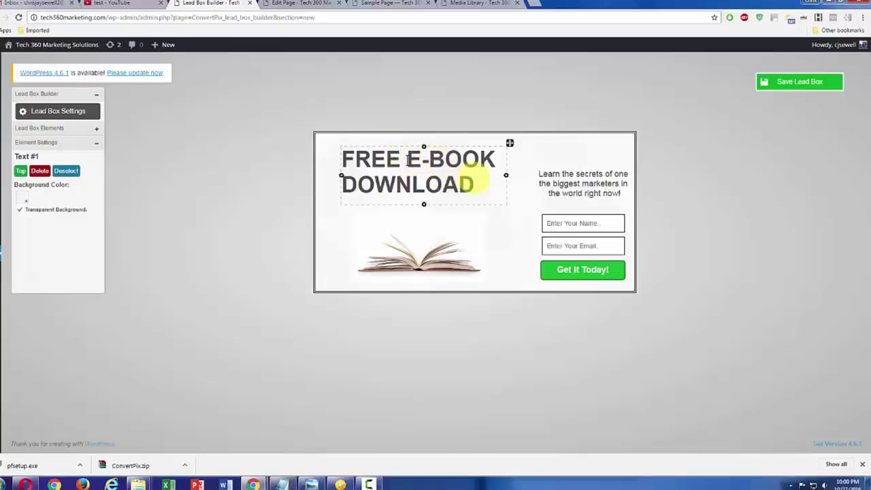
pyautogui.write('Ge')
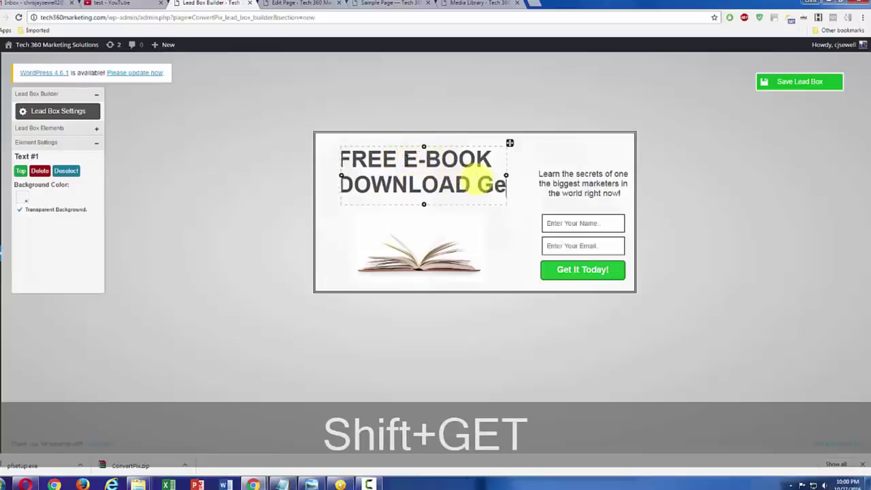
pyautogui.write('t Yourd')
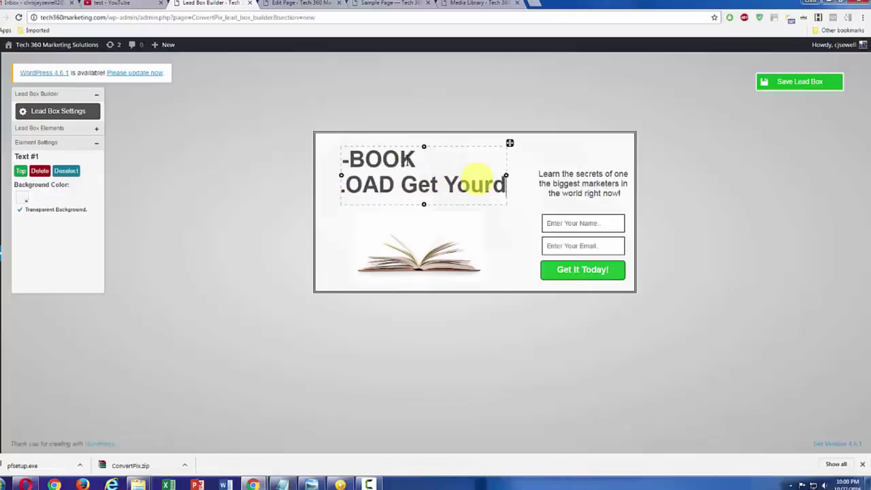
pyautogui.press('BackSpace')
pyautogui.write('s')
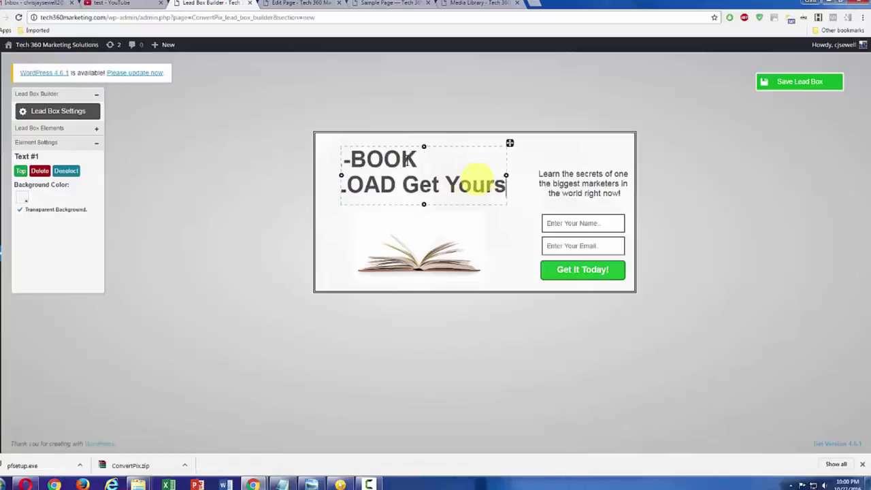
pyautogui.write(' Now')
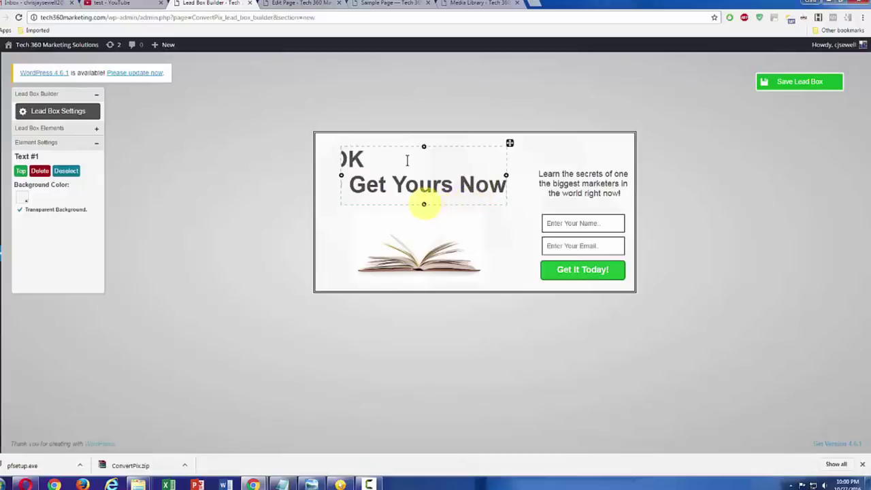
pyautogui.moveTo(423, 204); pyautogui.dragTo(421, 224)
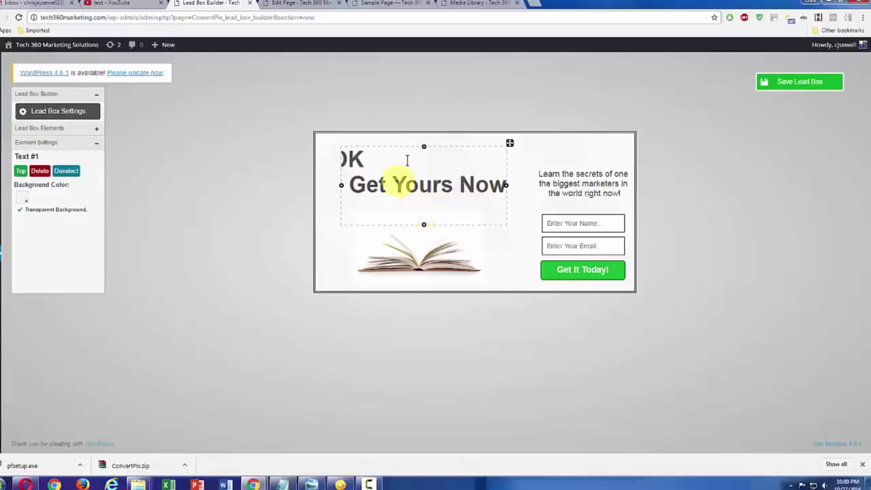
pyautogui.click(397, 183)
pyautogui.press('Return')
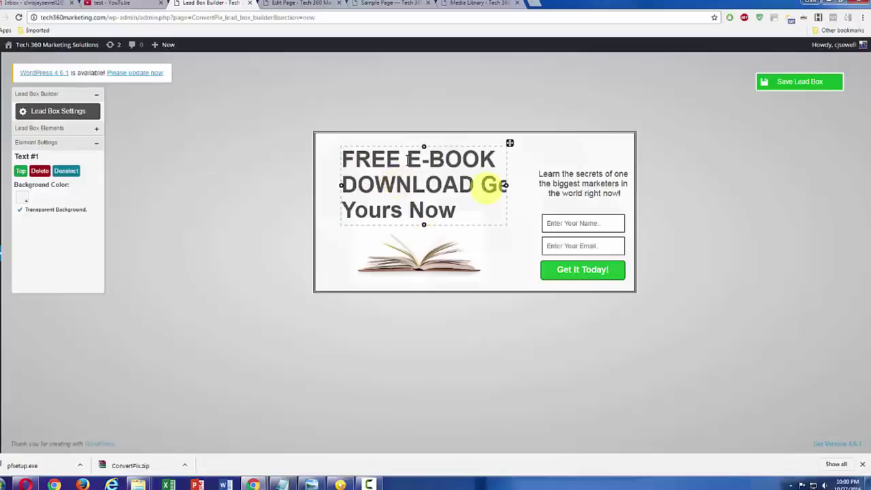
# Step: Widen the headline box, then bring up Lead Box Settings with width set to 500
pyautogui.moveTo(508, 184); pyautogui.dragTo(528, 184)
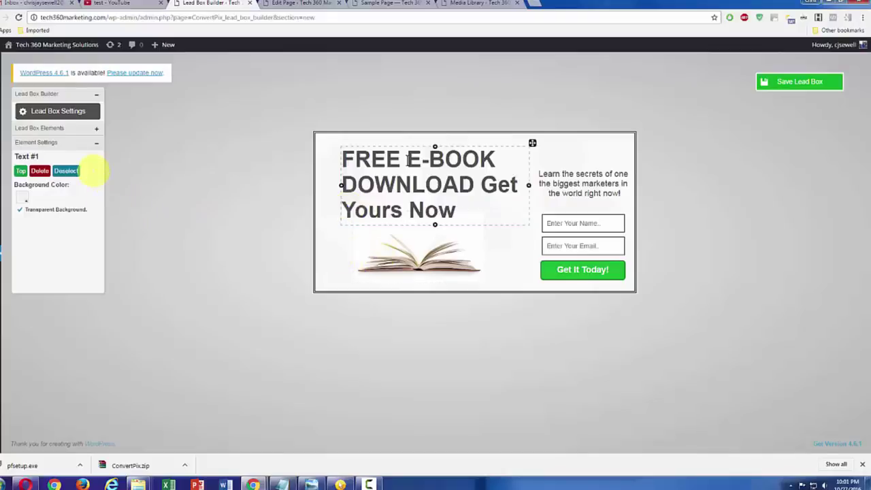
pyautogui.click(54, 130)
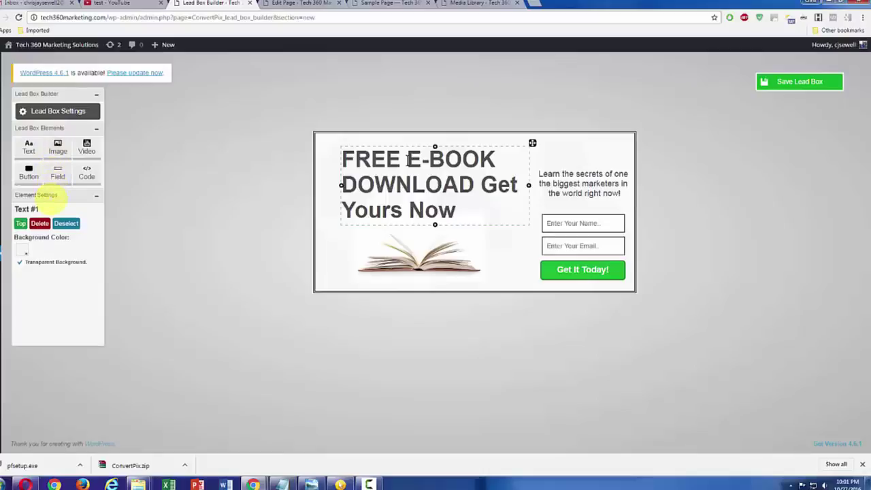
pyautogui.click(66, 223)
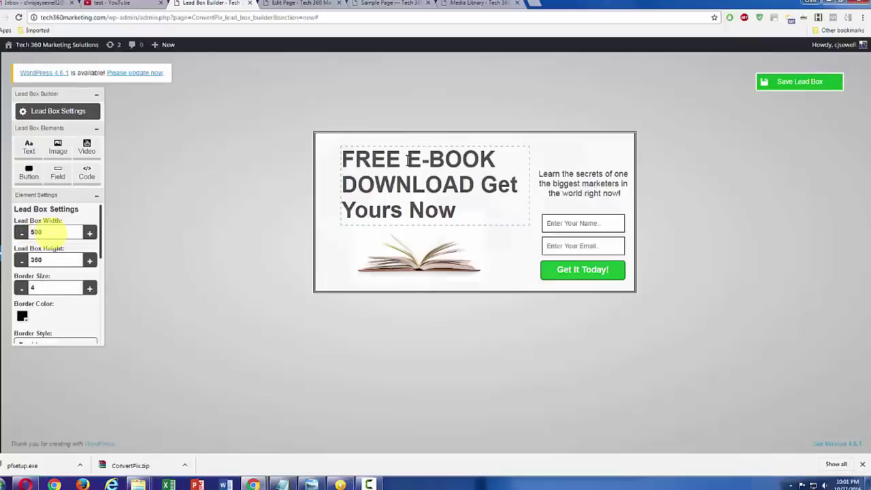
# Step: Apply the 500 width and reposition the subtitle and FREE E-BOOK title inside the box
pyautogui.click(66, 316)
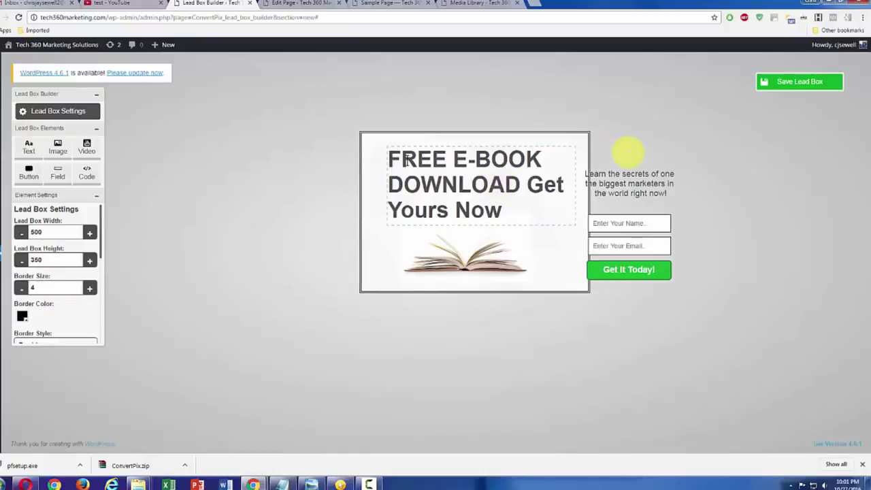
pyautogui.click(646, 170)
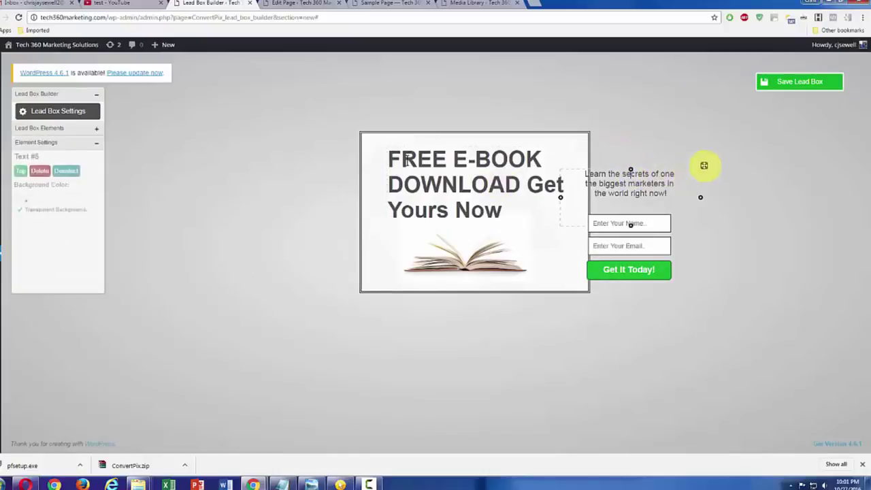
pyautogui.moveTo(703, 165); pyautogui.dragTo(508, 216)
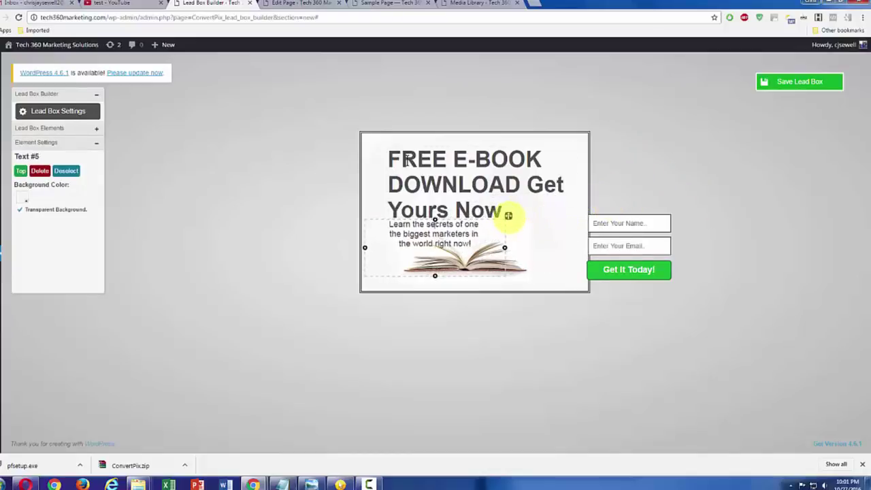
pyautogui.click(510, 157)
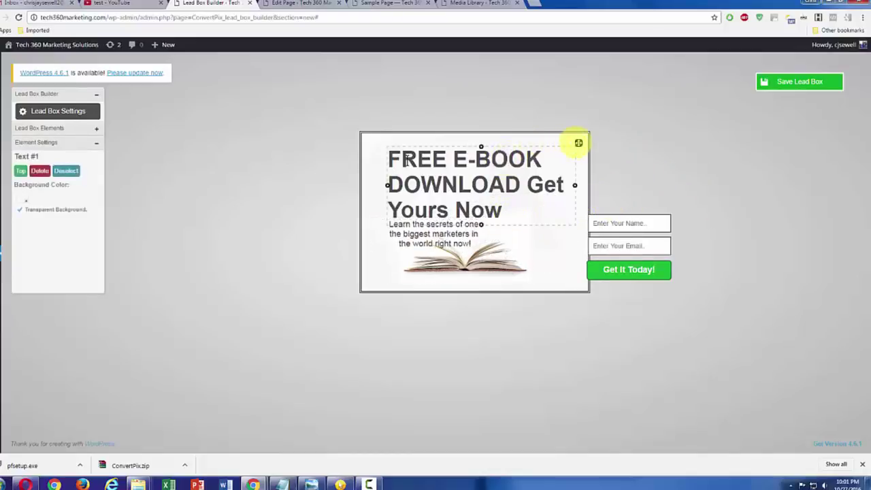
pyautogui.moveTo(578, 143); pyautogui.dragTo(577, 136)
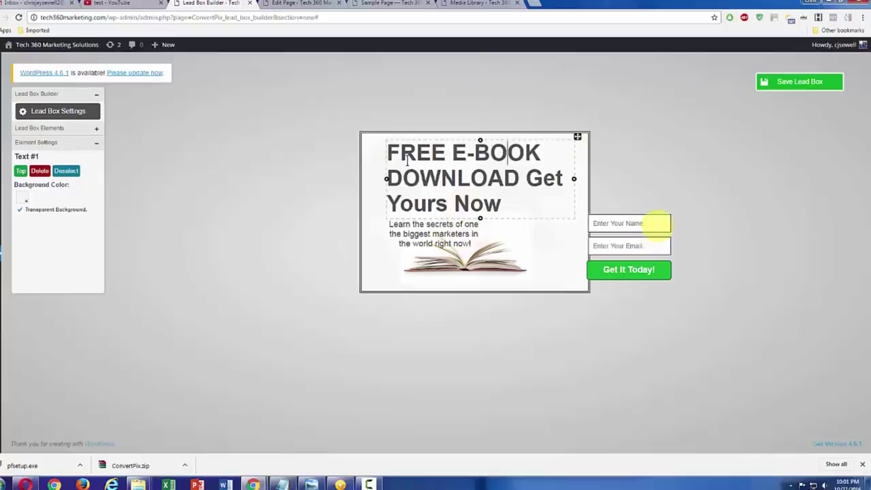
# Step: Move the name field, email field and Get It Today! button into the box
pyautogui.click(658, 224)
pyautogui.moveTo(673, 210); pyautogui.dragTo(575, 209)
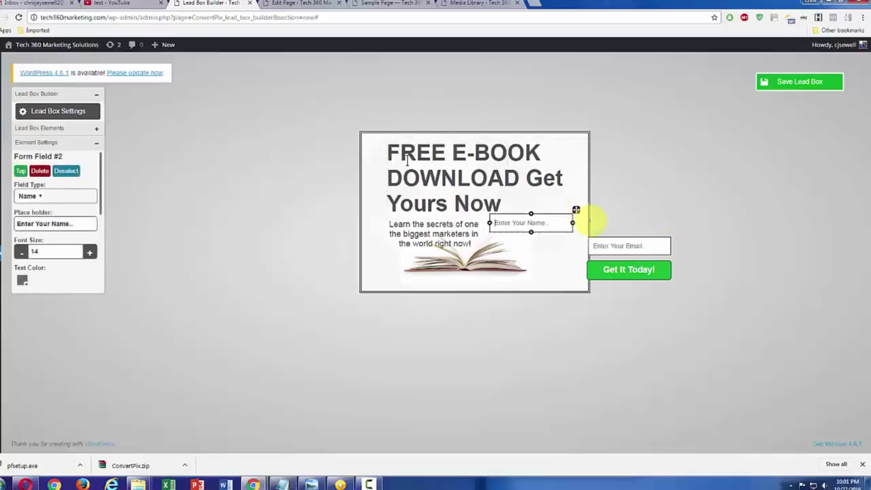
pyautogui.click(641, 243)
pyautogui.moveTo(674, 233); pyautogui.dragTo(575, 231)
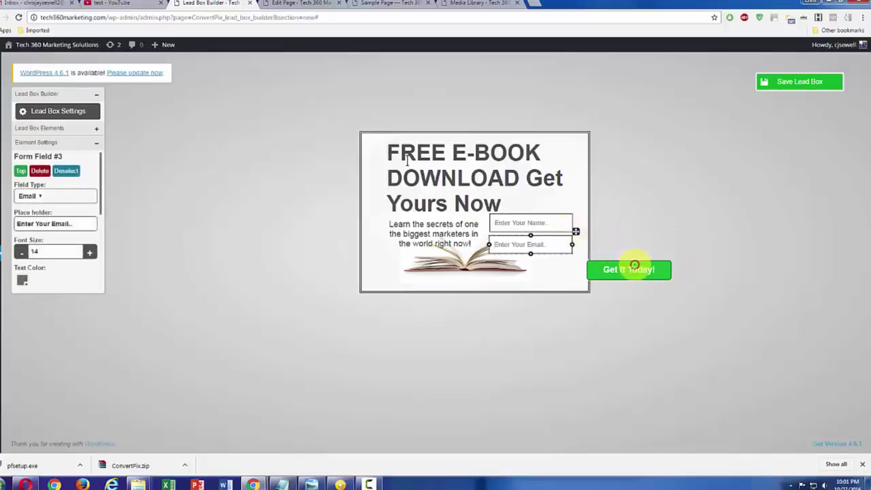
pyautogui.click(621, 267)
pyautogui.moveTo(674, 257); pyautogui.dragTo(575, 255)
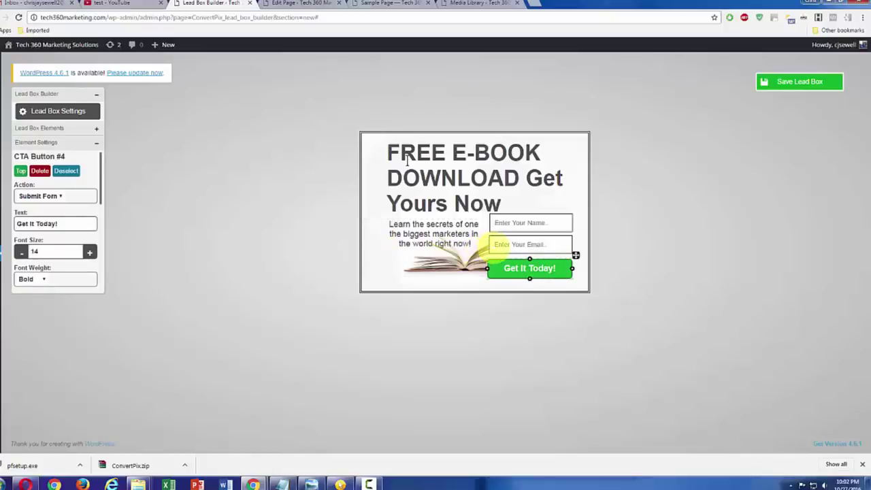
# Step: Save the lead box and start a new campaign from the Campaigns list
pyautogui.click(800, 82)
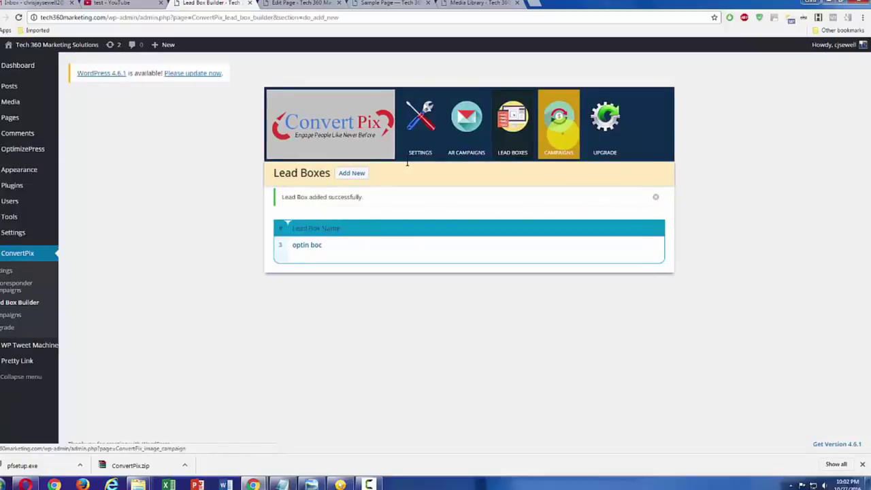
pyautogui.click(557, 139)
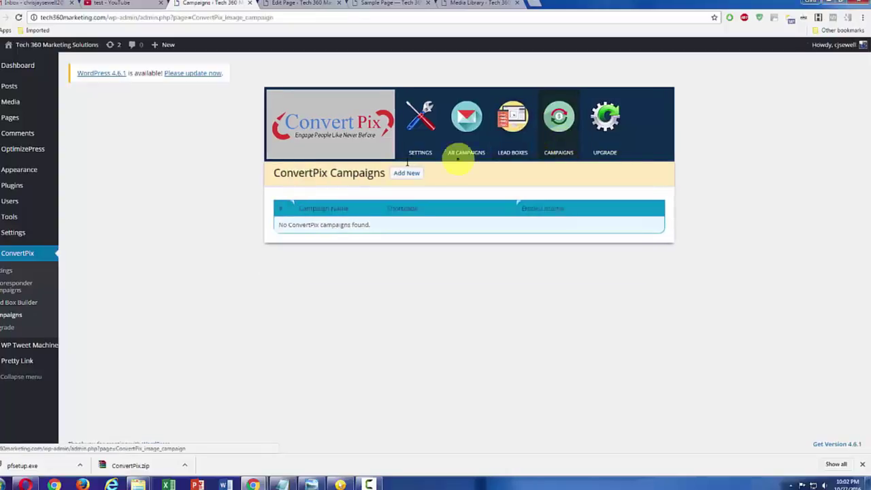
pyautogui.click(401, 173)
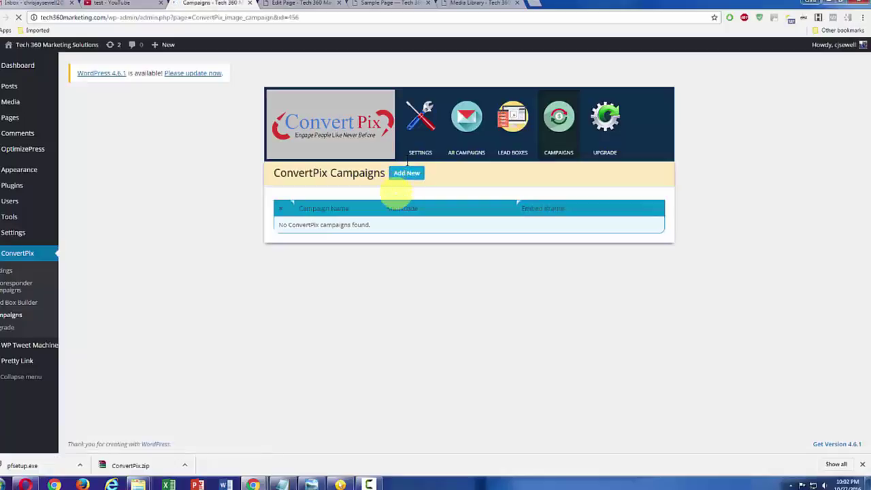
# Step: Rename the campaign to 'Campaign for lead box'
pyautogui.doubleClick(381, 229)
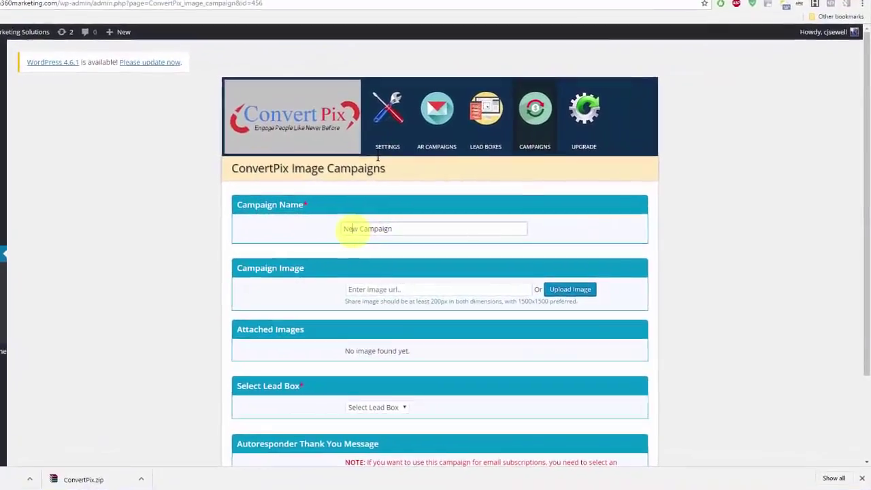
pyautogui.press('BackSpace')
pyautogui.click(385, 229)
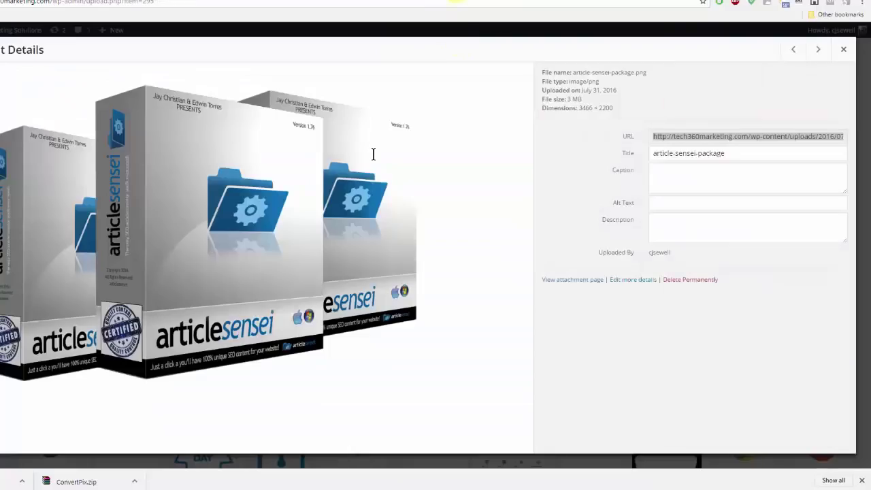
# Step: Copy the article-sensei-package.png URL from the media library into the campaign image field
pyautogui.hotkey('ctrl', 'c')
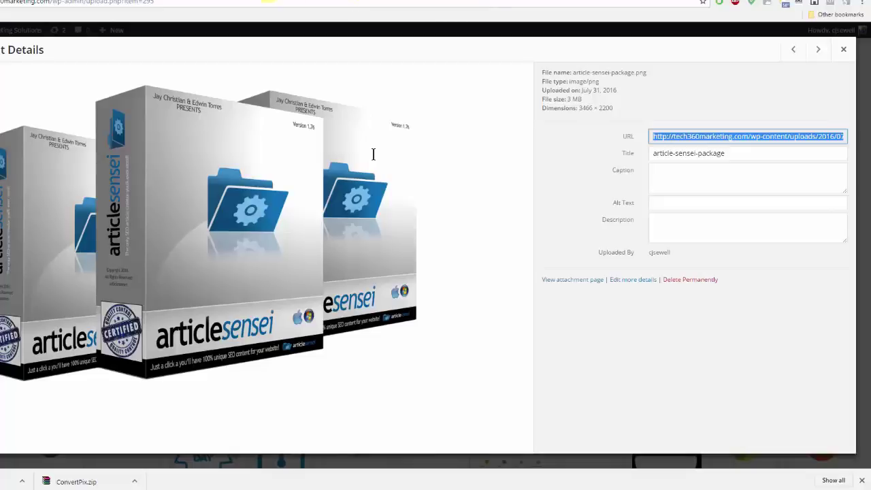
pyautogui.click(257, 0)
pyautogui.click(175, 0)
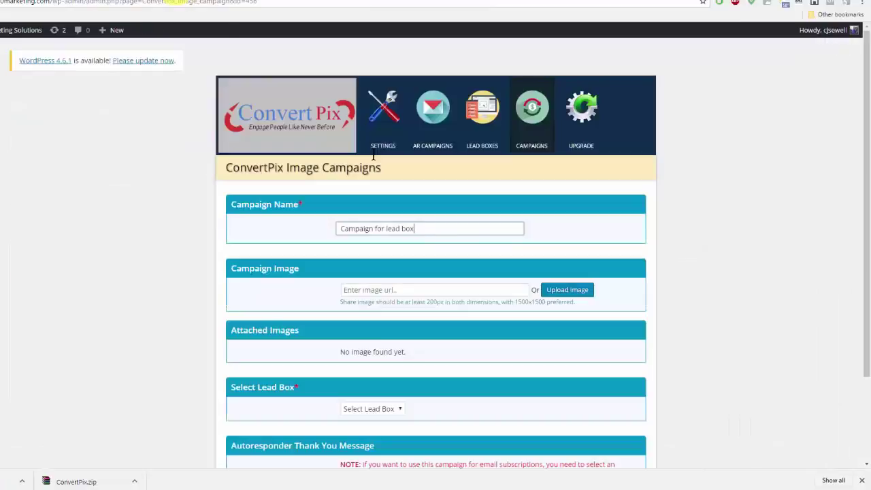
pyautogui.click(419, 290)
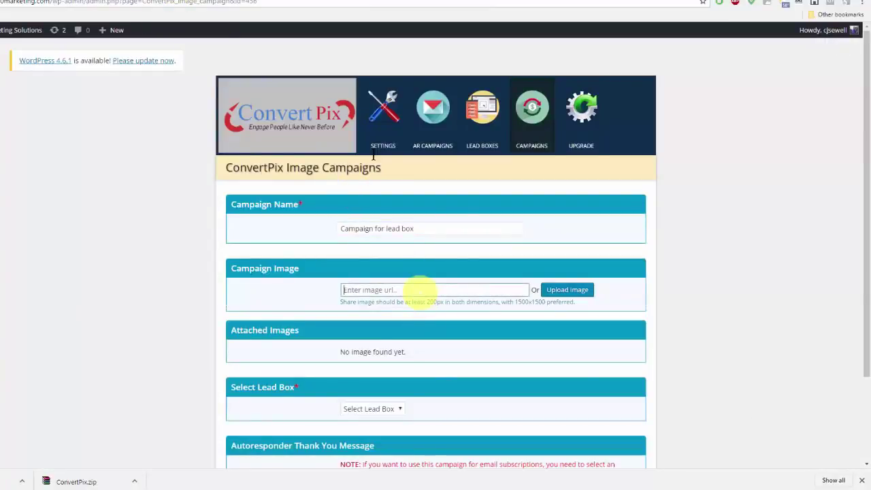
pyautogui.hotkey('ctrl', 'v')
# Step: Upload the article-sensei image from the pasted URL and load it into the Photo Editor
pyautogui.click(571, 290)
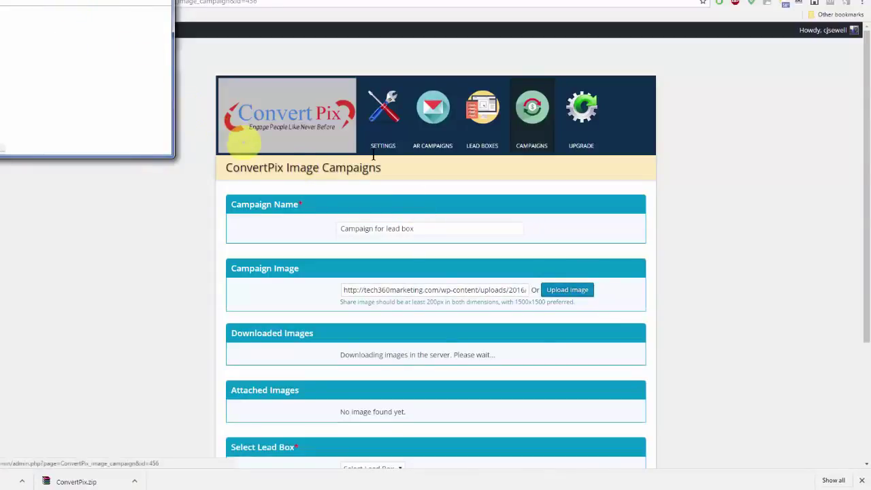
pyautogui.moveTo(97, 0); pyautogui.dragTo(330, 134)
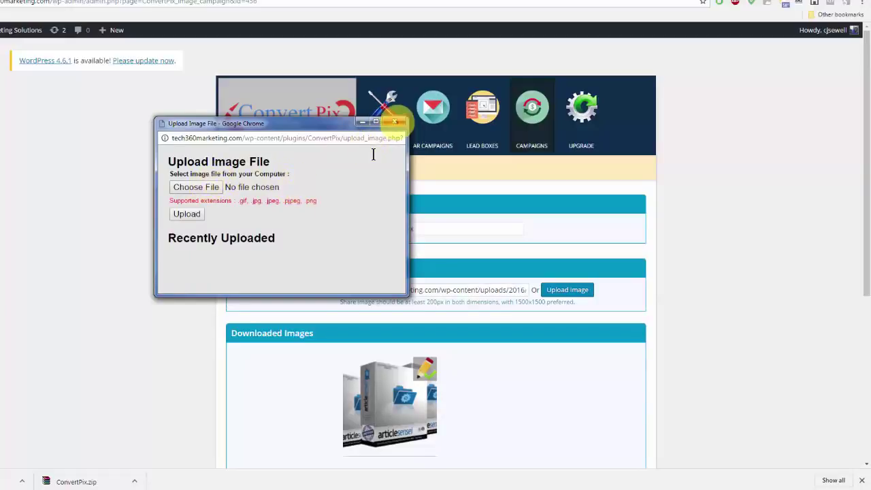
pyautogui.click(394, 122)
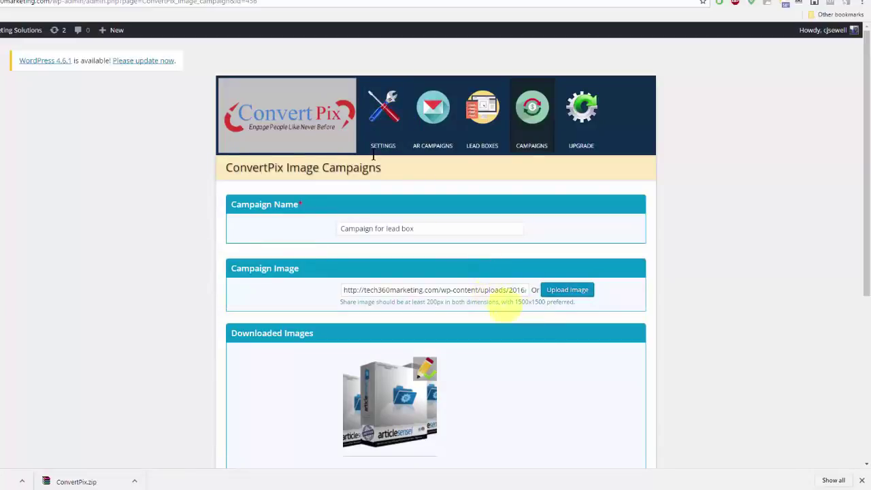
pyautogui.scroll(-2, 537, 330)
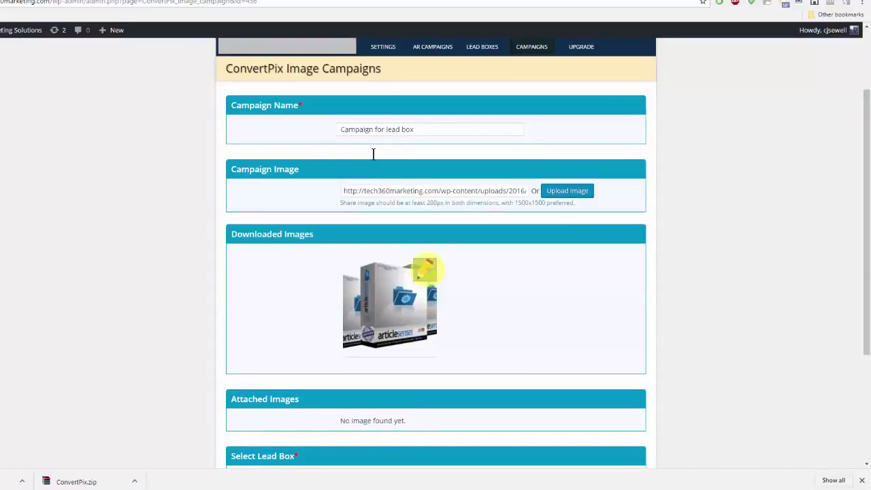
pyautogui.click(423, 271)
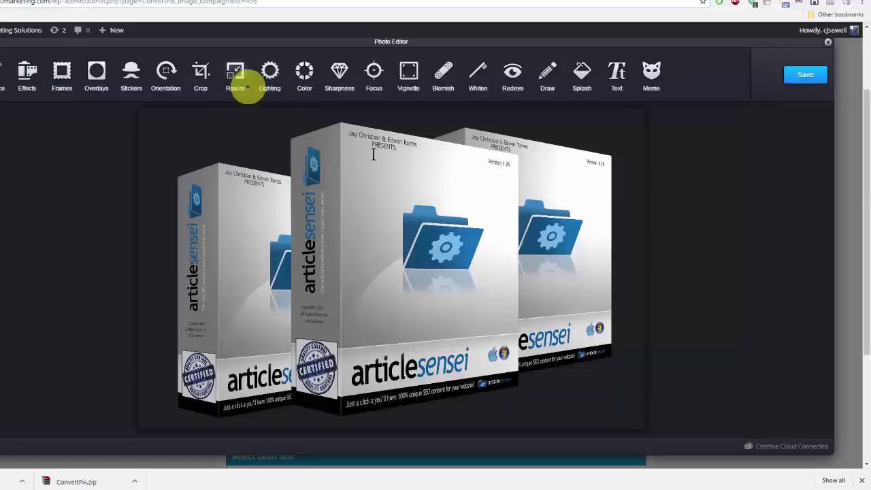
pyautogui.click(235, 78)
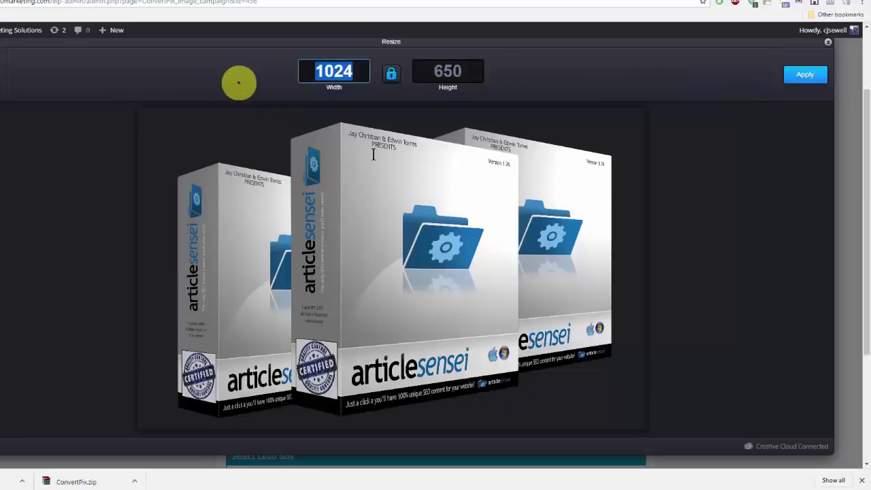
pyautogui.write('600')
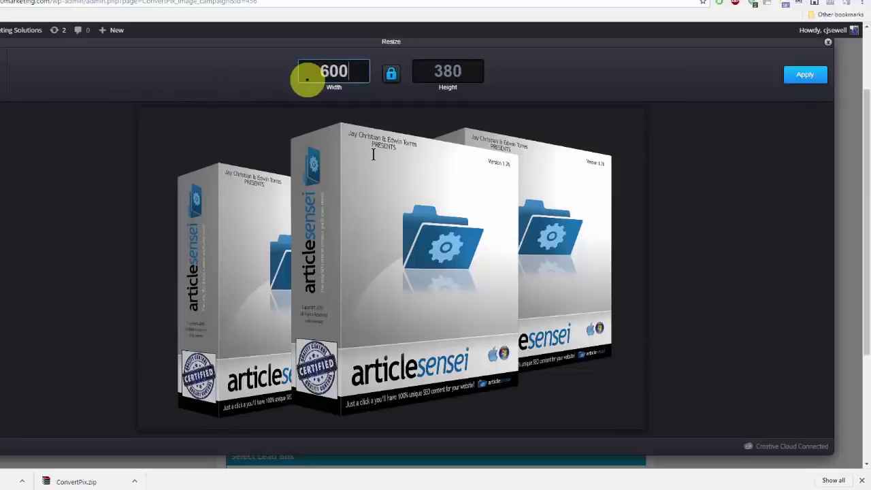
pyautogui.click(809, 76)
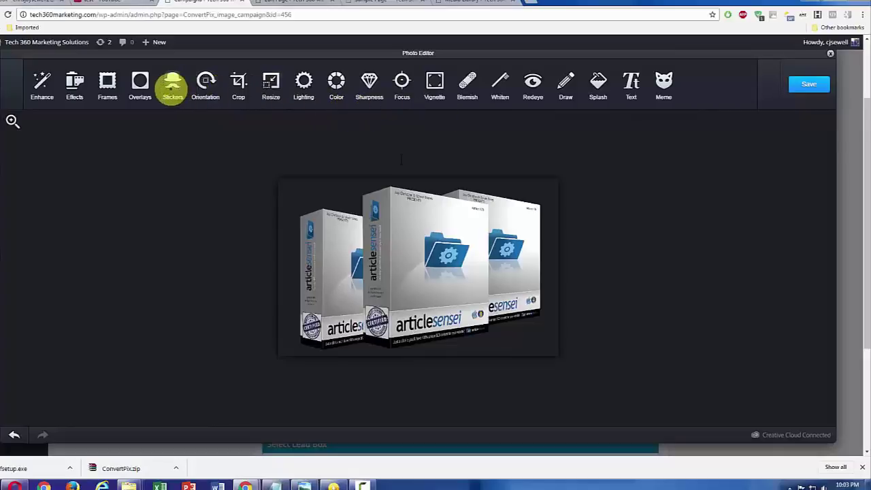
pyautogui.click(141, 83)
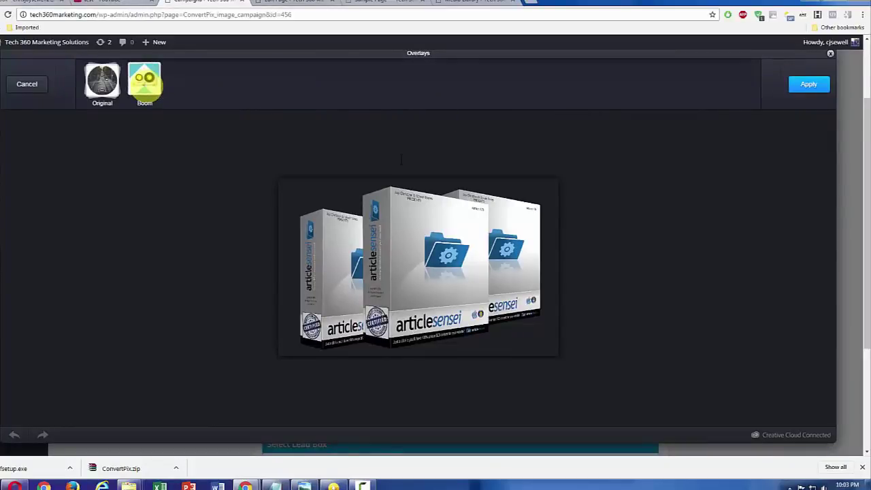
pyautogui.click(102, 80)
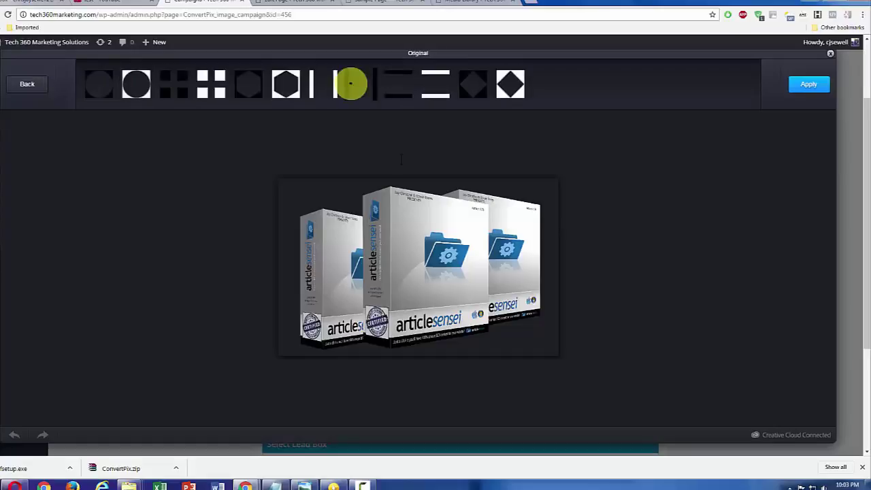
pyautogui.click(285, 84)
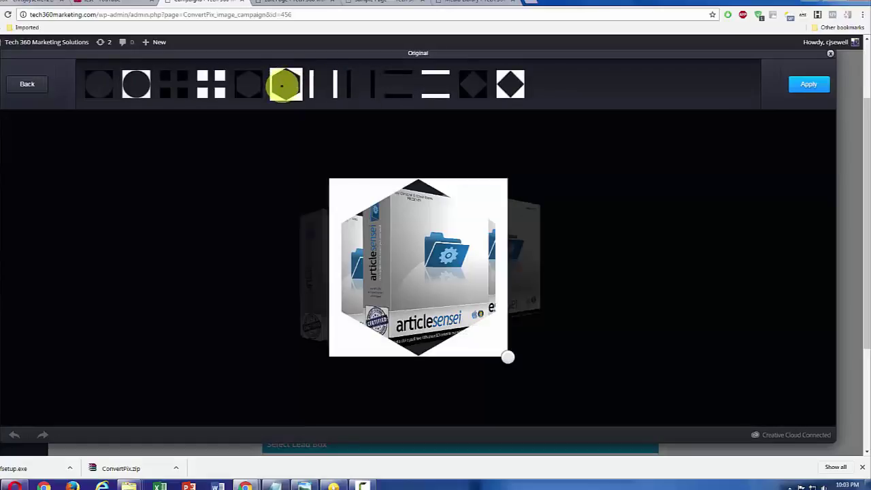
pyautogui.click(517, 85)
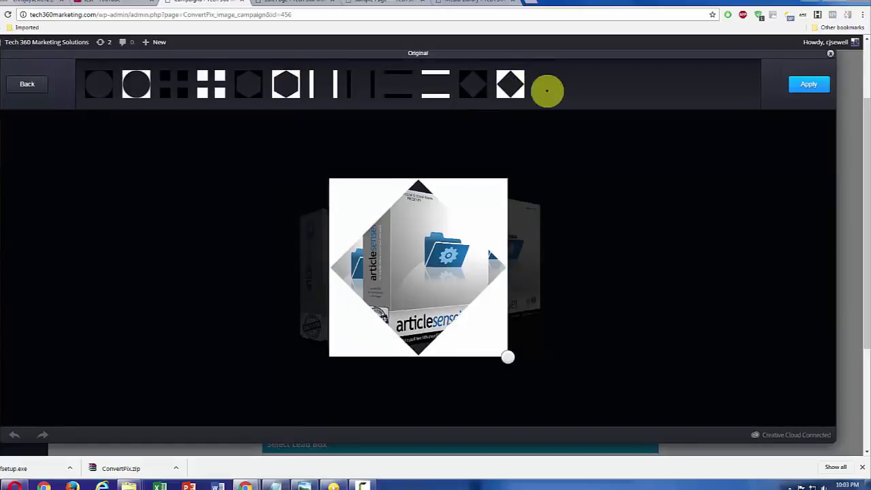
pyautogui.click(26, 84)
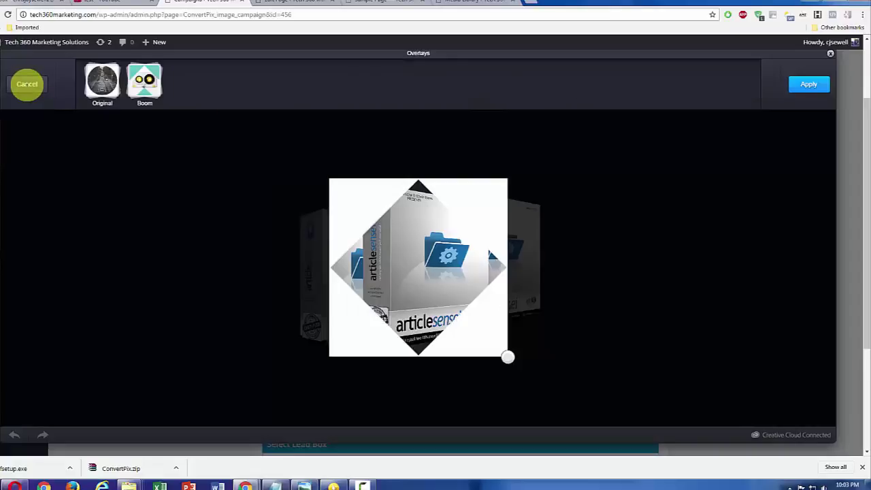
pyautogui.click(28, 85)
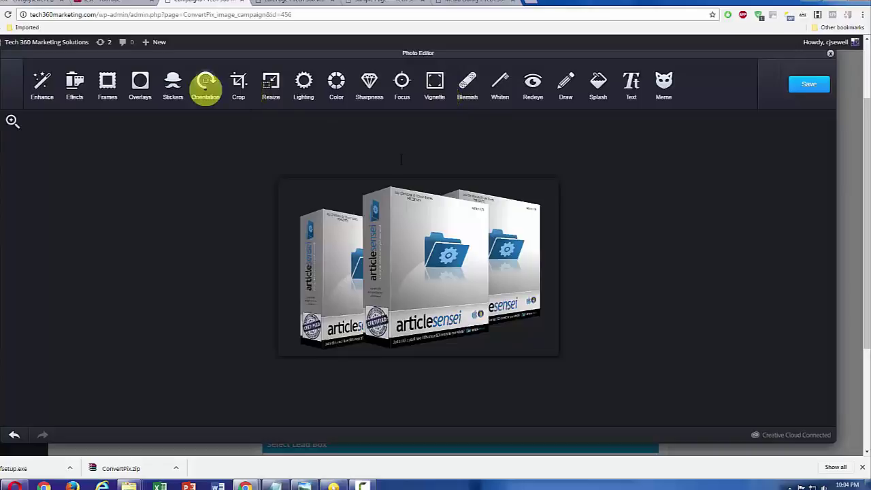
# Step: Try placing BEAUTY, fork-and-knife and lips stickers from the Original set on the image
pyautogui.click(172, 87)
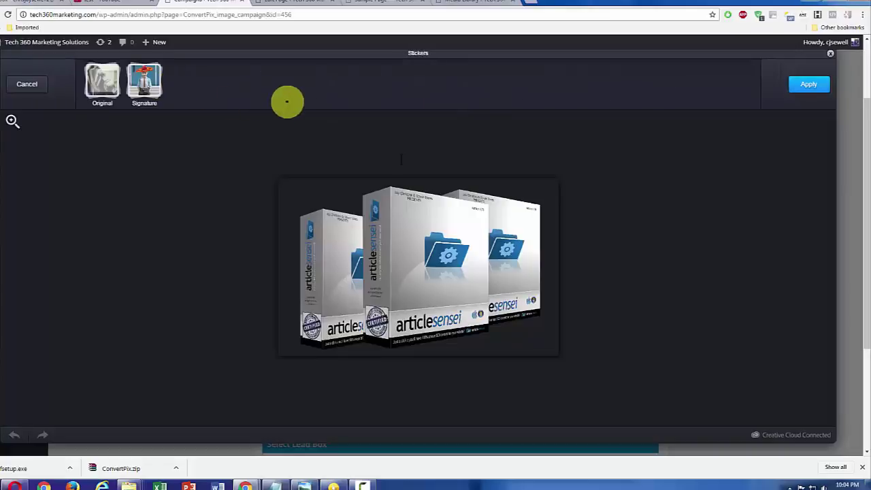
pyautogui.click(102, 80)
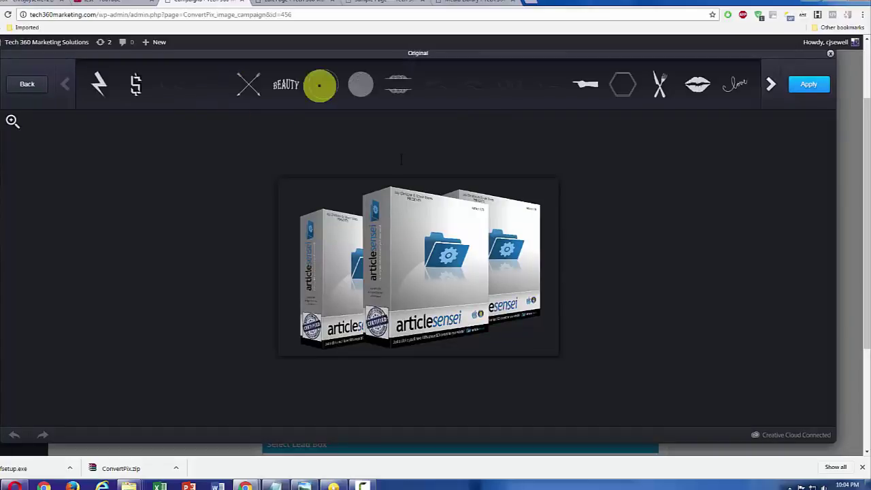
pyautogui.moveTo(286, 84); pyautogui.dragTo(348, 223)
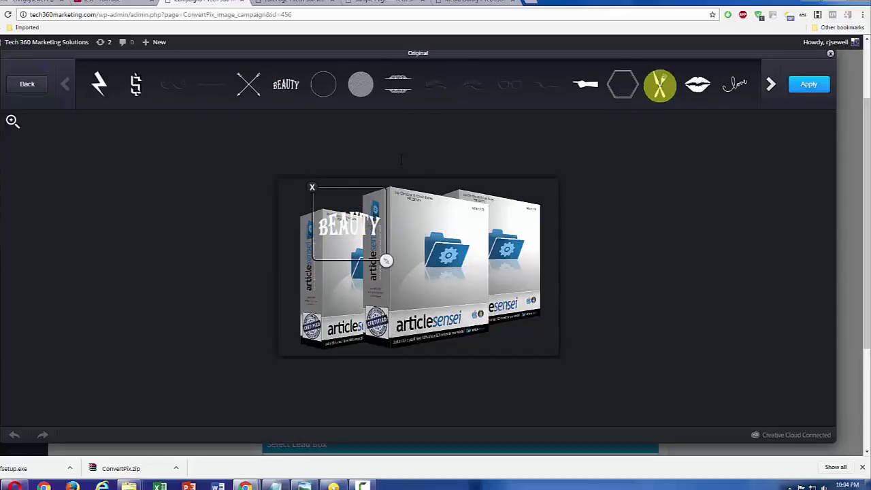
pyautogui.click(659, 85)
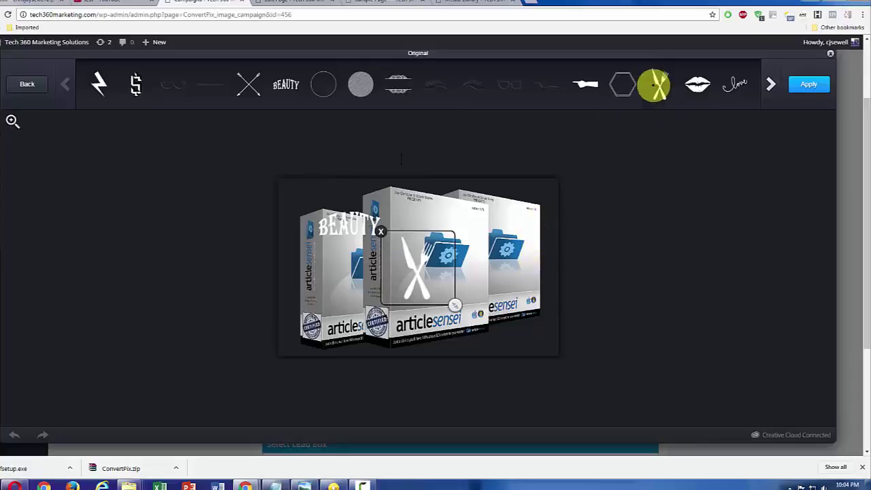
pyautogui.moveTo(697, 84); pyautogui.dragTo(523, 203)
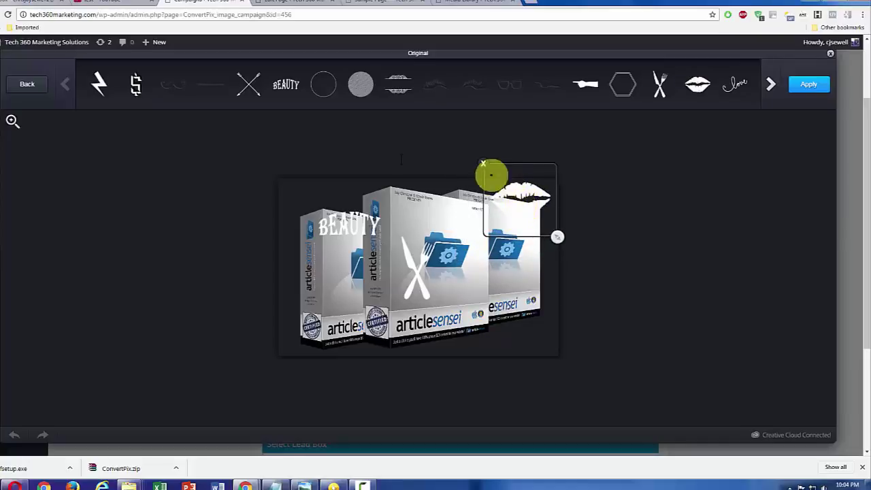
# Step: Remove all three stickers, leave the sticker tools, and save the image
pyautogui.click(482, 163)
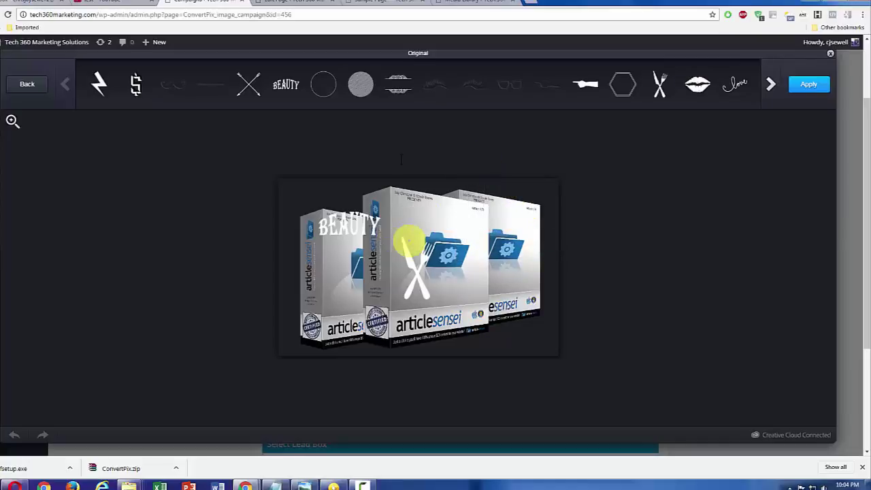
pyautogui.click(394, 238)
pyautogui.click(380, 226)
pyautogui.click(342, 224)
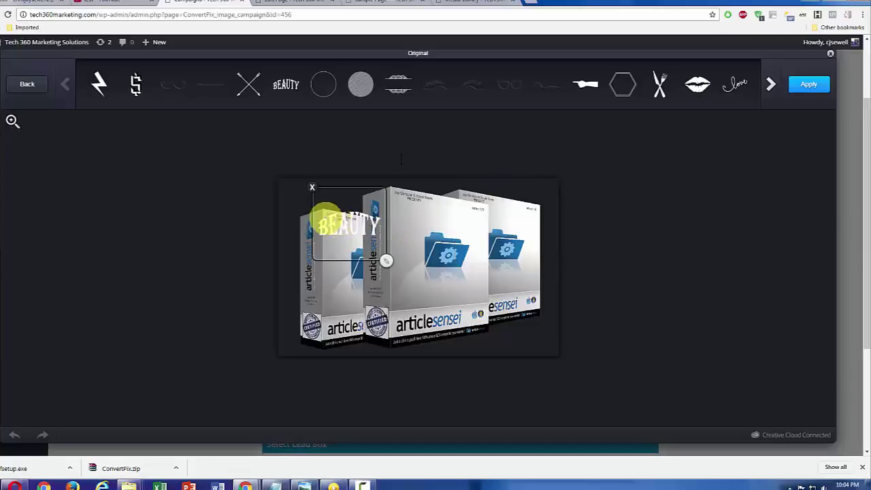
pyautogui.click(314, 189)
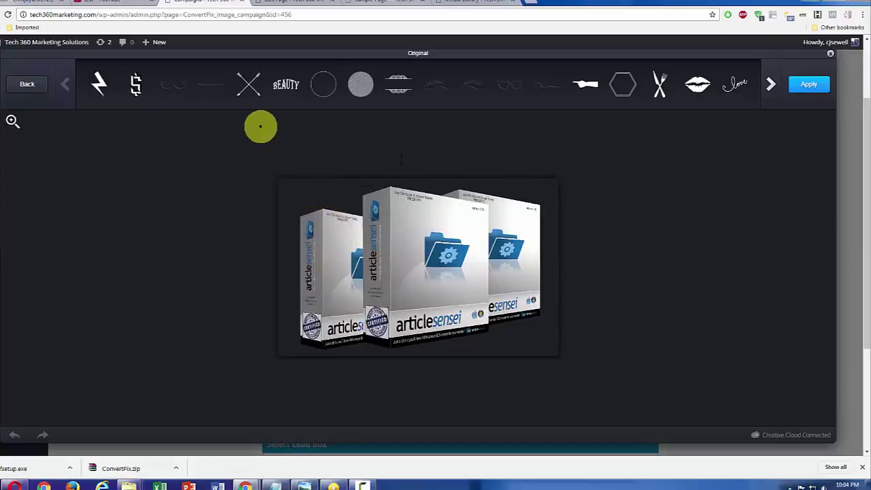
pyautogui.click(24, 82)
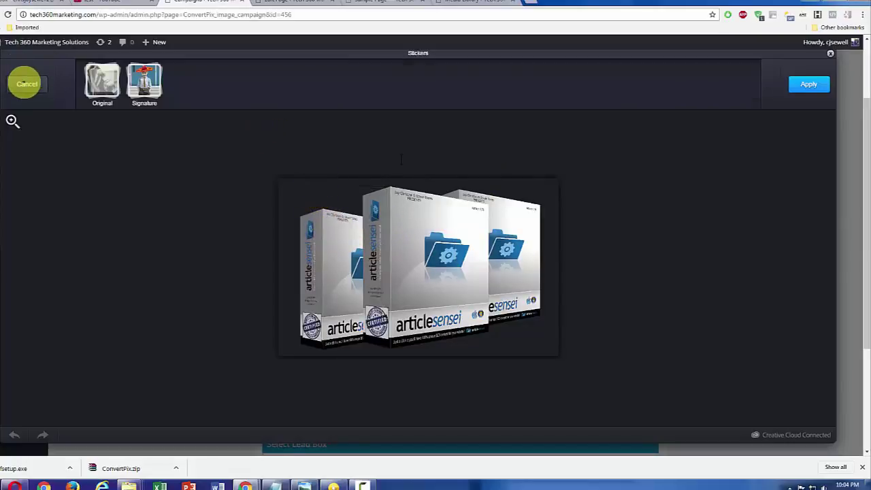
pyautogui.click(27, 83)
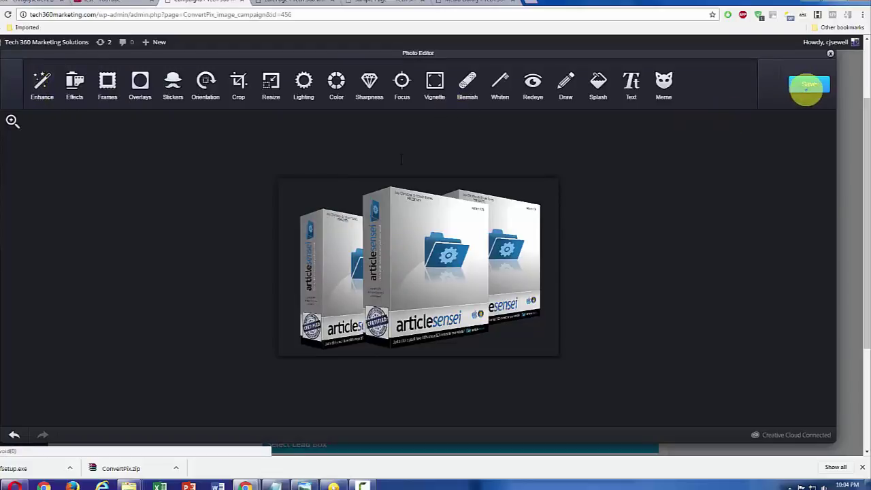
pyautogui.click(807, 85)
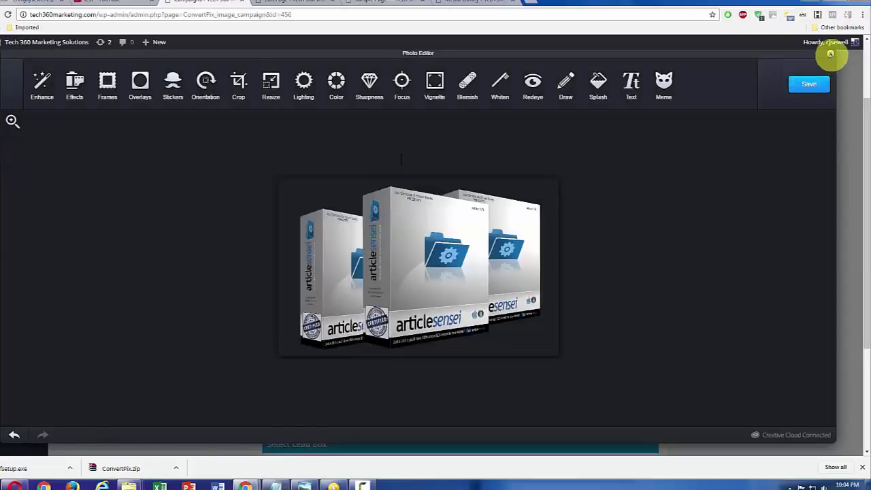
# Step: Close the editor, assign the 'optin boc' lead box, and update the campaign
pyautogui.click(830, 54)
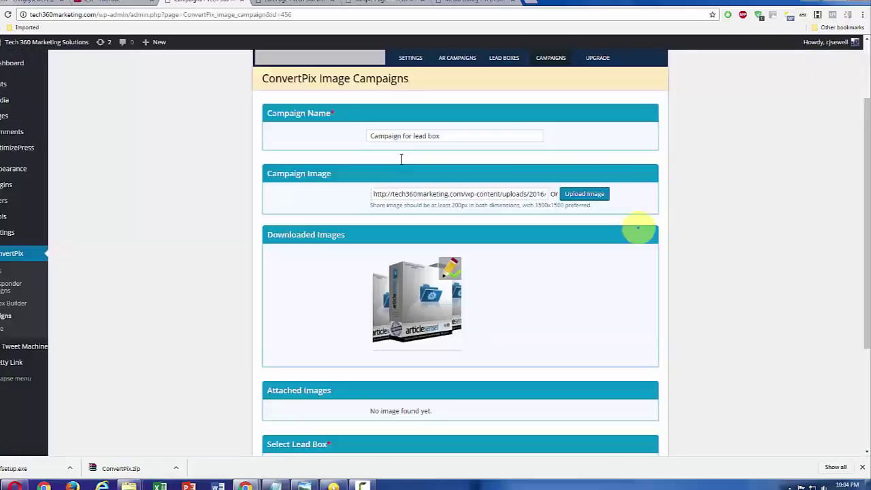
pyautogui.scroll(-1, 623, 259)
pyautogui.scroll(-1, 567, 297)
pyautogui.scroll(-2, 496, 388)
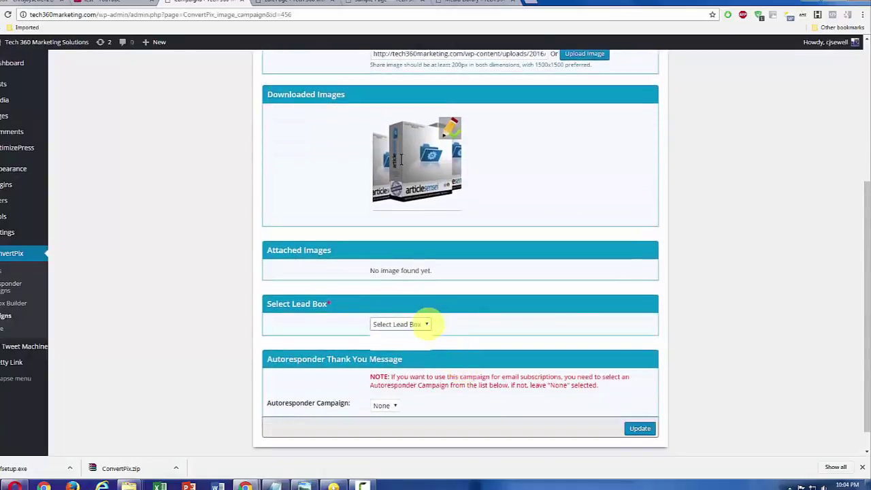
pyautogui.click(425, 324)
pyautogui.click(408, 345)
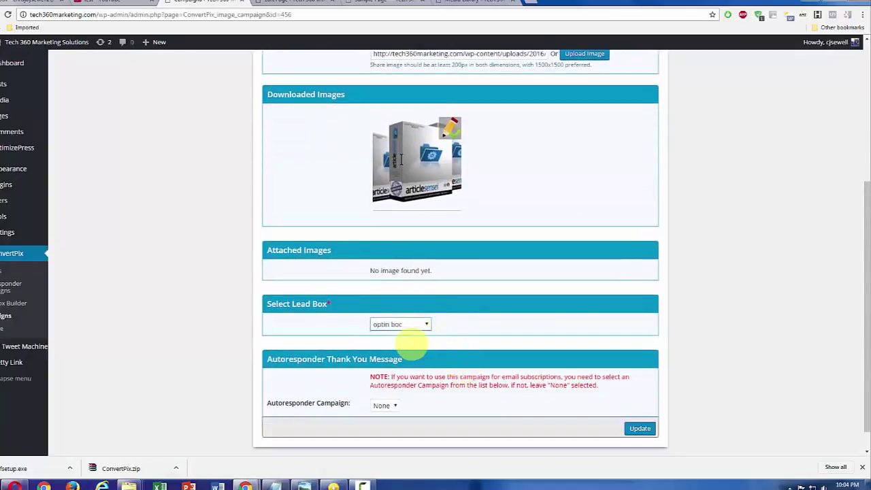
pyautogui.click(638, 427)
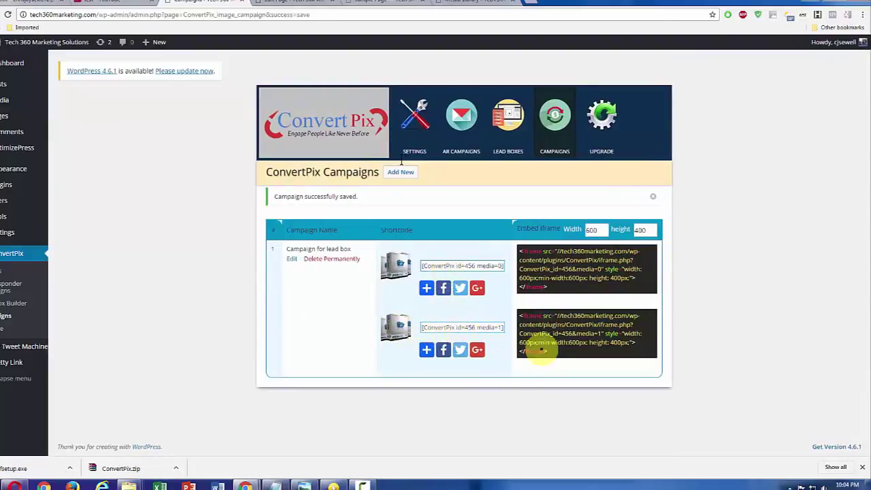
# Step: Copy the second image's iframe embed code for the Sample Page
pyautogui.moveTo(550, 351); pyautogui.dragTo(525, 315)
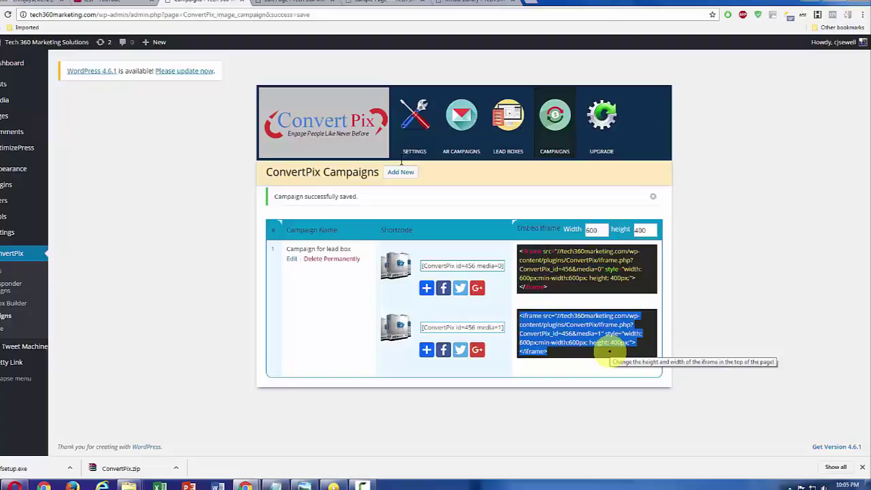
pyautogui.hotkey('ctrl', 'c')
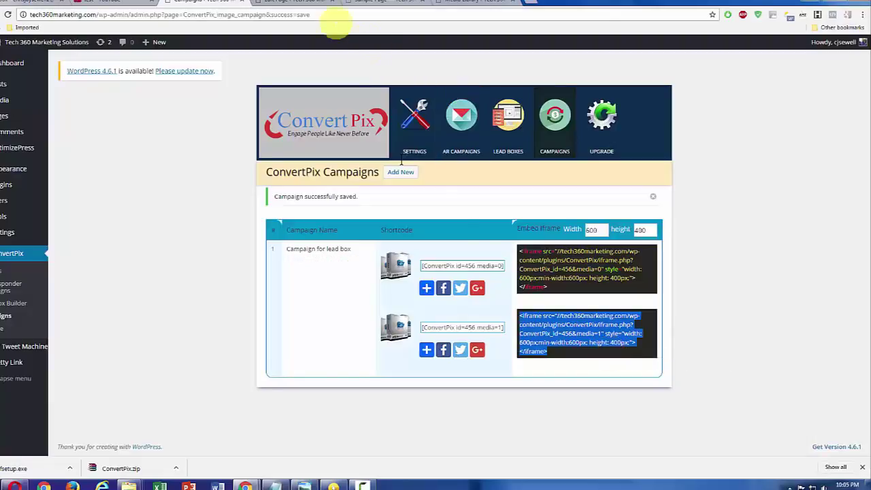
pyautogui.click(306, 5)
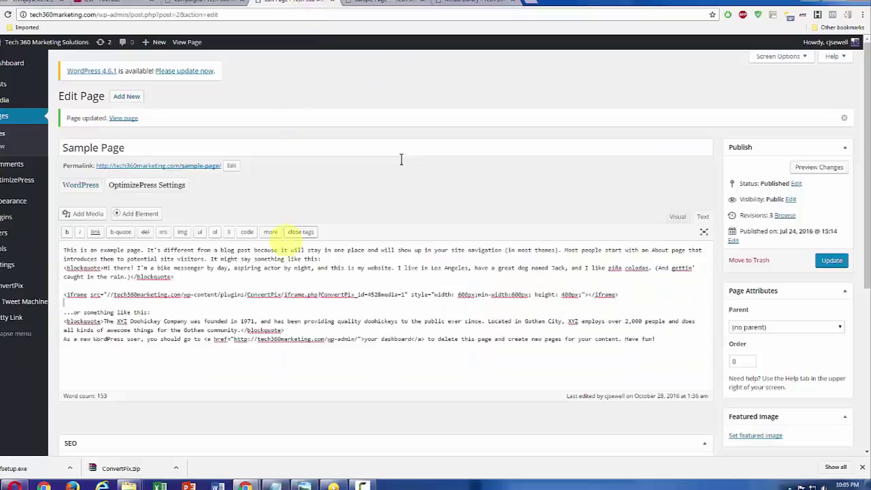
# Step: Delete the old iframe code from the Sample Page HTML
pyautogui.click(671, 214)
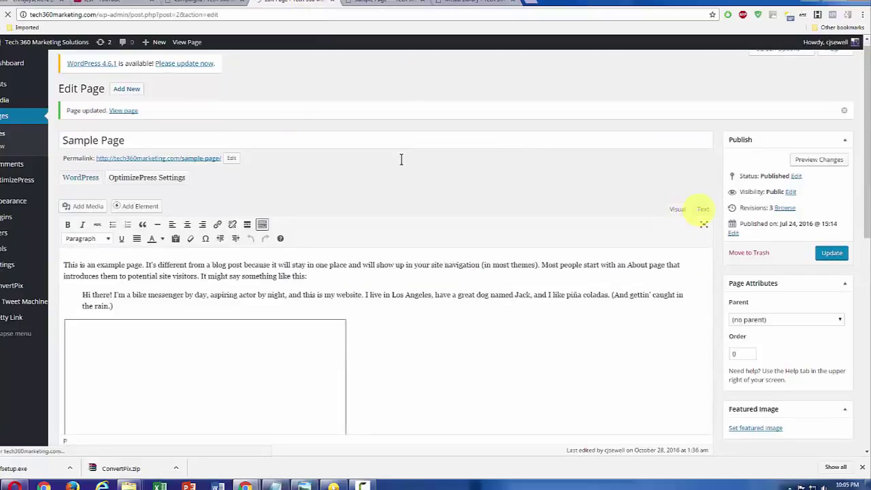
pyautogui.click(704, 209)
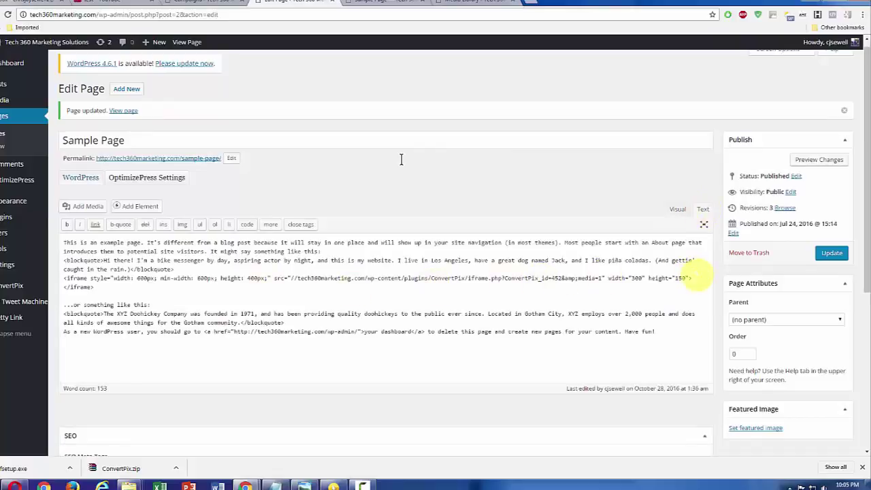
pyautogui.moveTo(691, 278); pyautogui.dragTo(63, 279)
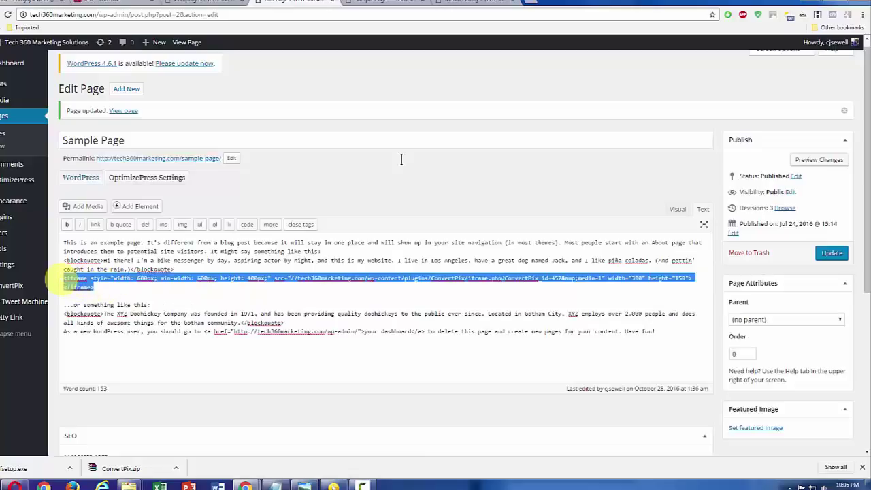
pyautogui.press('Delete')
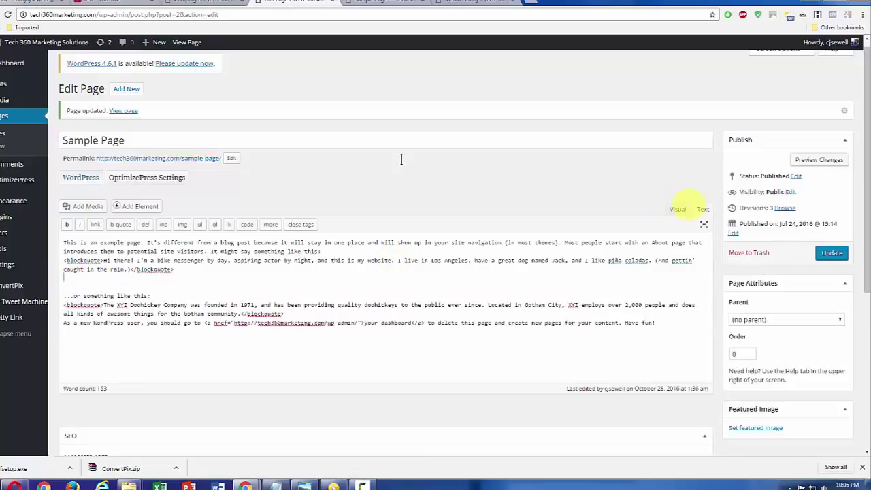
pyautogui.click(681, 207)
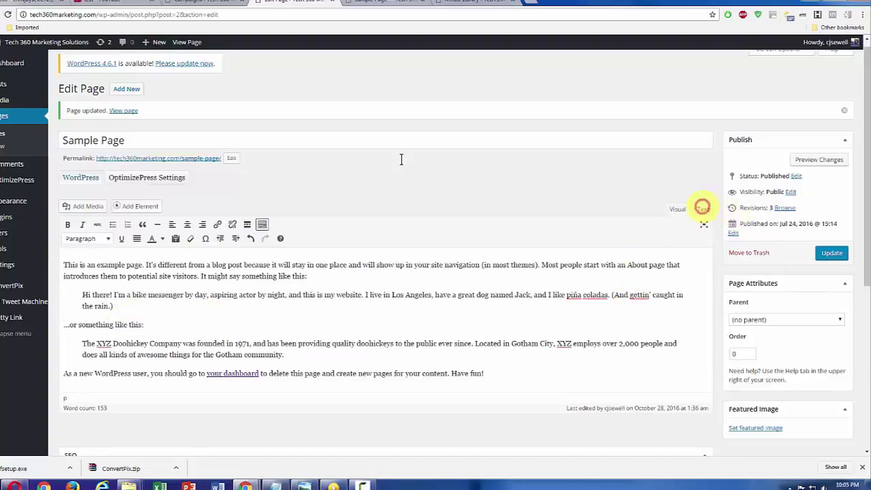
pyautogui.click(702, 209)
# Step: Paste the ConvertPix iframe on its own line after the first quote, update, and view the page
pyautogui.click(238, 266)
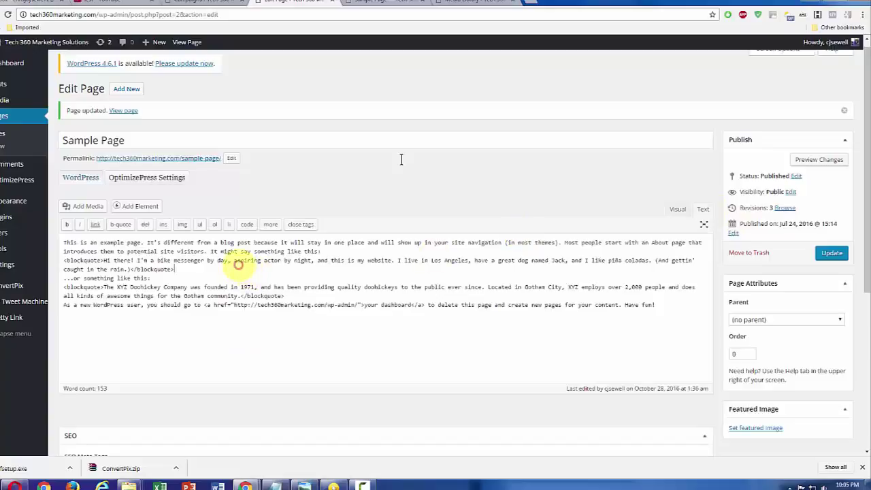
pyautogui.press('Return')
pyautogui.press('Return')
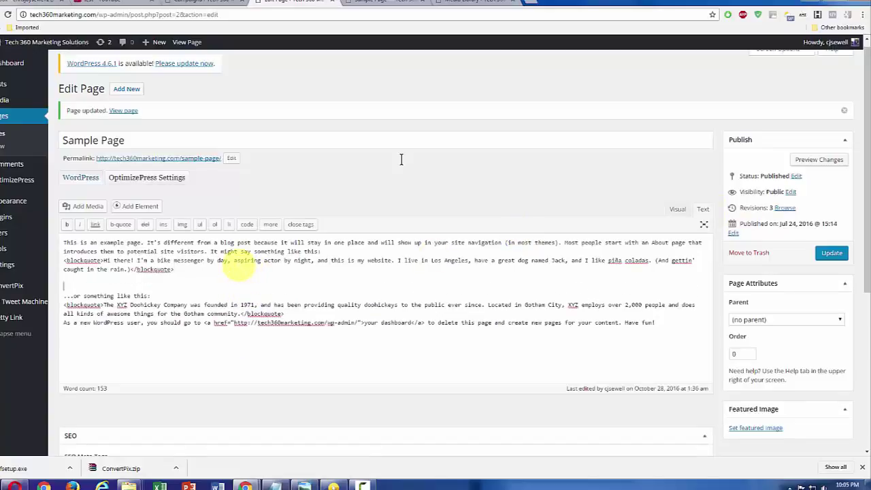
pyautogui.hotkey('ctrl', 'v')
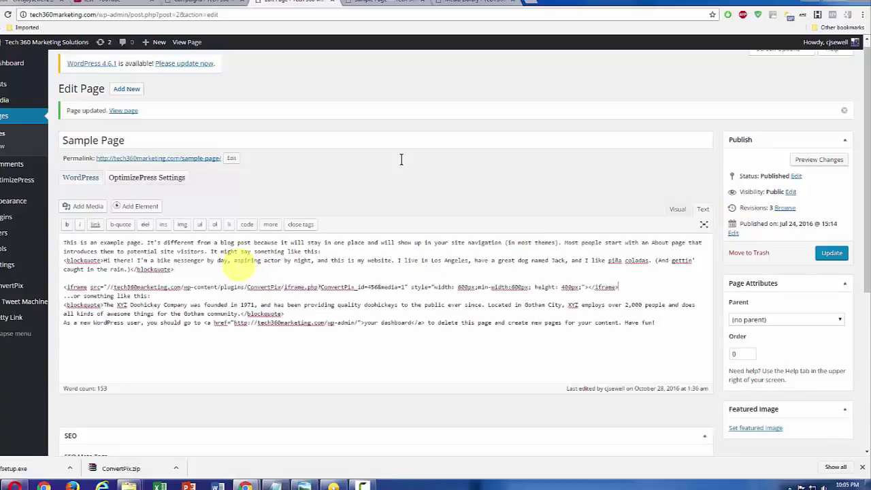
pyautogui.press('Return')
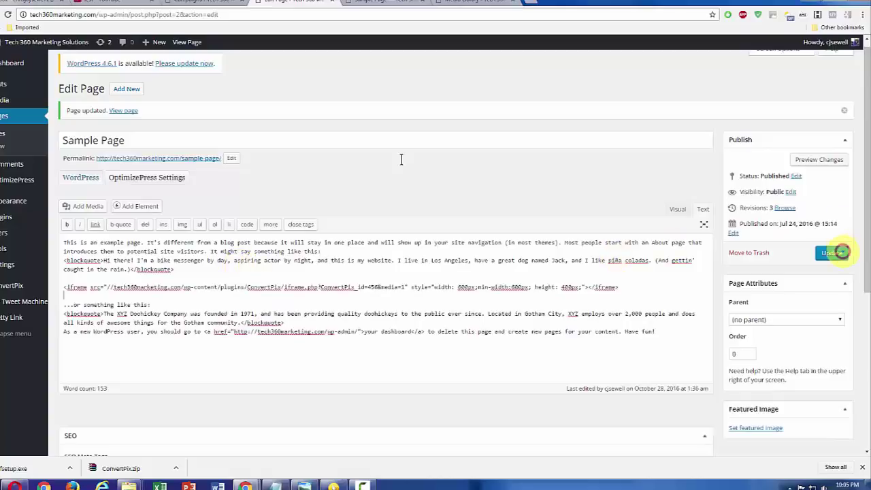
pyautogui.click(833, 252)
pyautogui.click(384, 2)
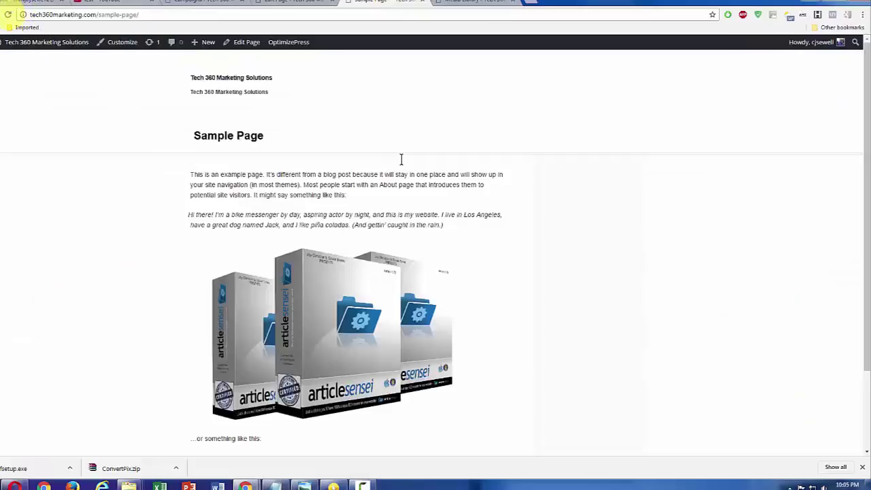
# Step: Reload the live Sample Page and enter a test name in the opt-in box's Name field
pyautogui.click(7, 15)
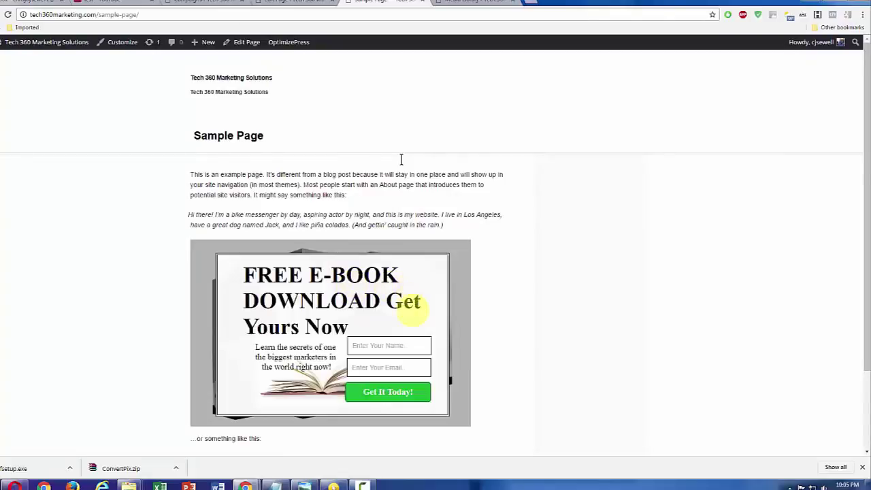
pyautogui.click(397, 346)
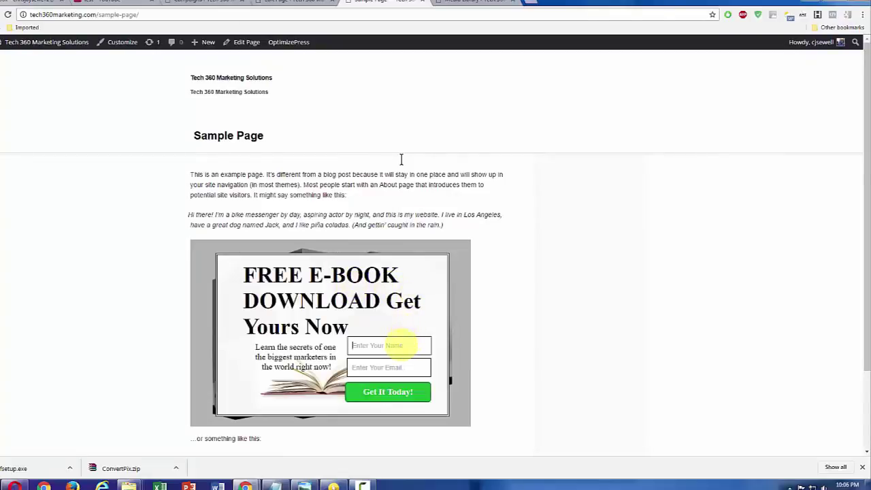
pyautogui.write('c')
pyautogui.press('BackSpace')
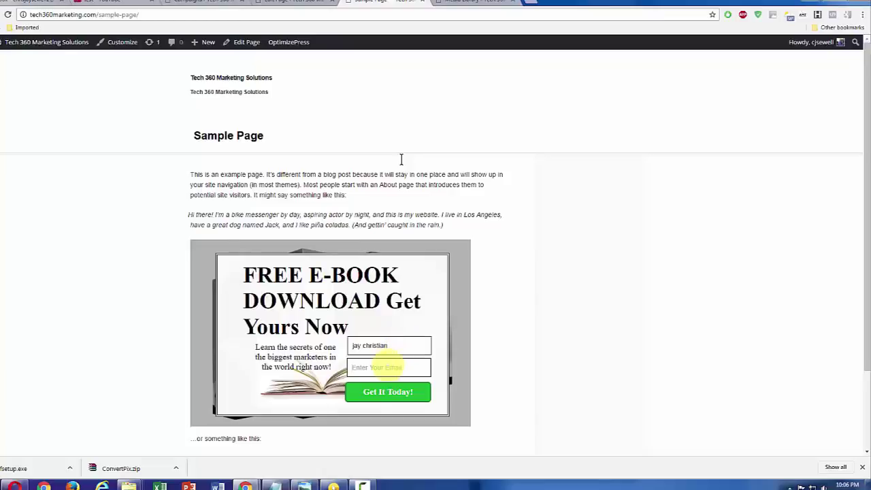
# Step: Type a test e-mail address into the opt-in Email field
pyautogui.click(385, 366)
pyautogui.write('c')
pyautogui.press('BackSpace')
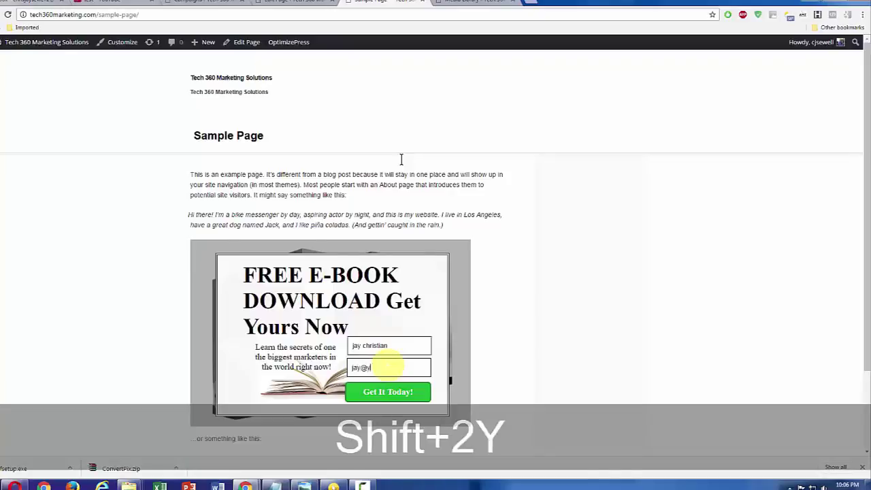
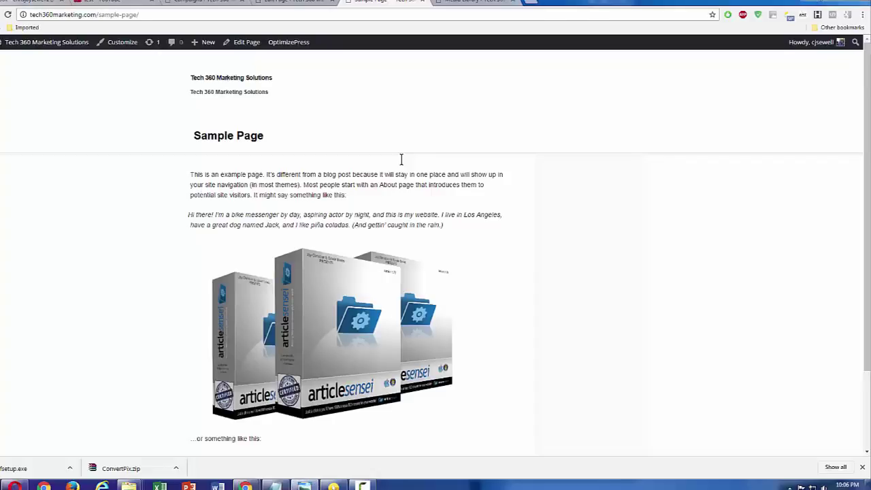
# Step: Reposition the optin.JPG preview to review it, then return to the ConvertPix campaigns page
pyautogui.moveTo(706, 169); pyautogui.dragTo(409, 140)
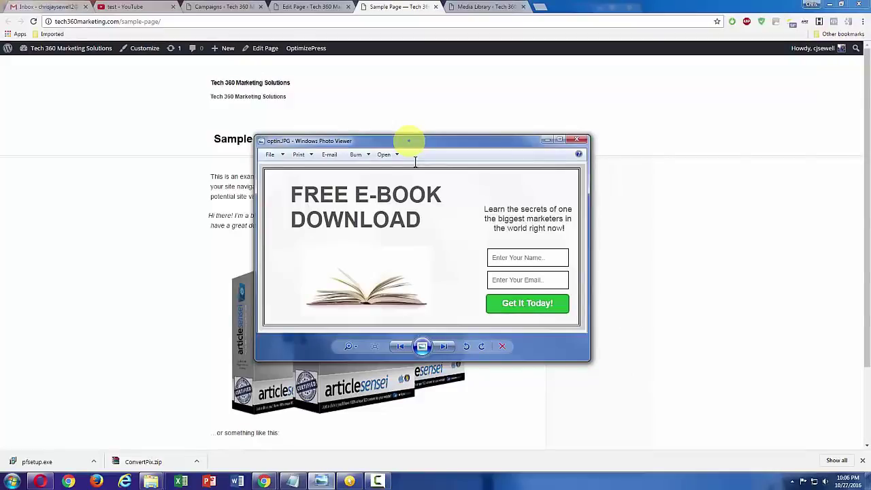
pyautogui.moveTo(408, 140); pyautogui.dragTo(870, 134)
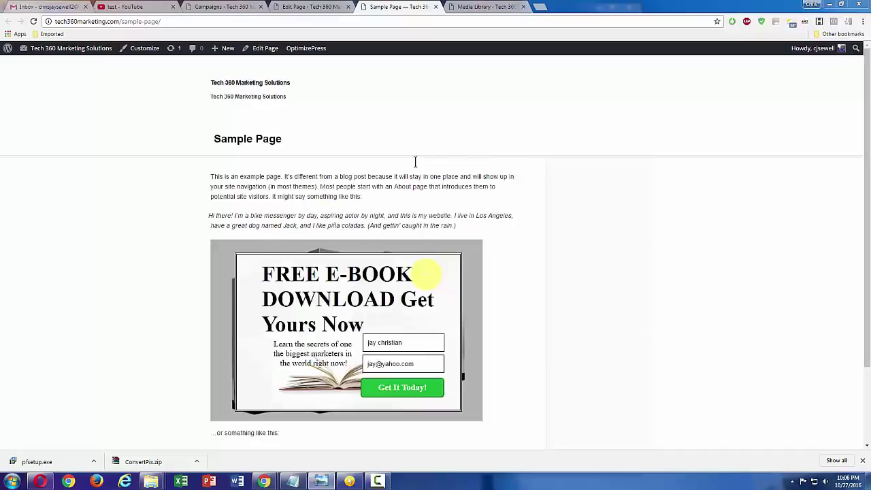
pyautogui.click(296, 7)
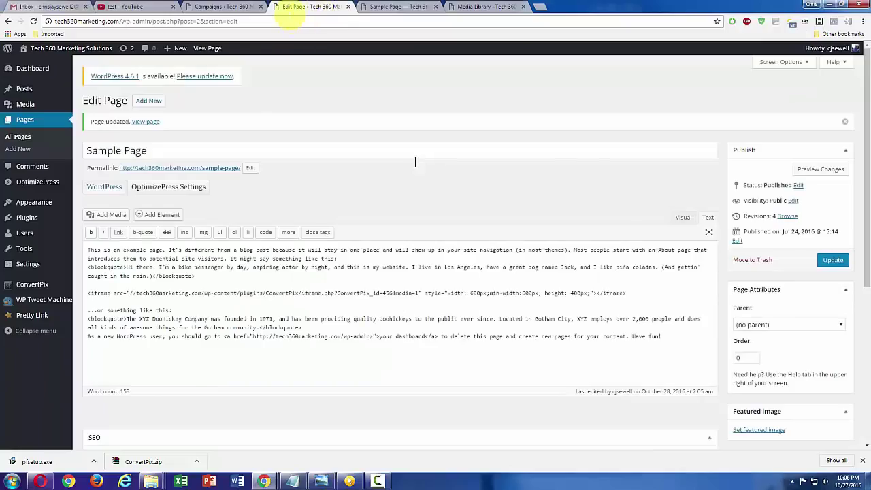
pyautogui.click(226, 6)
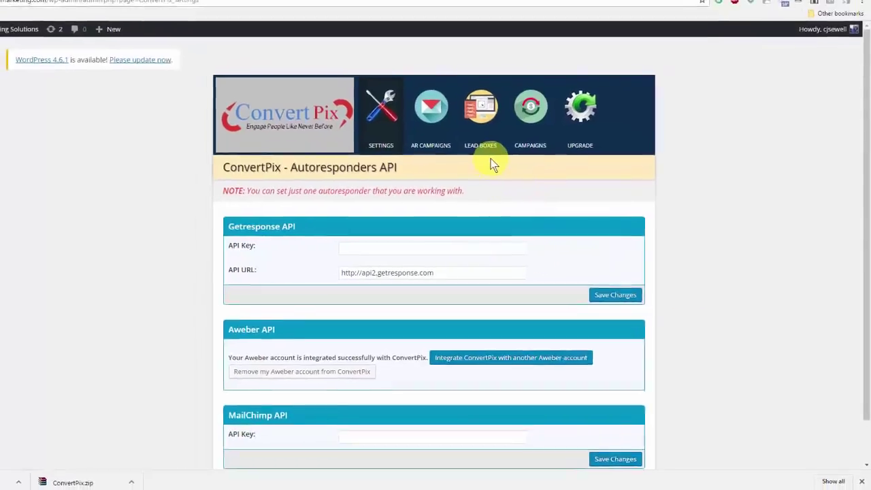
# Step: Add a new lead box named 'buy button' using the Blank Template and open the builder
pyautogui.click(483, 147)
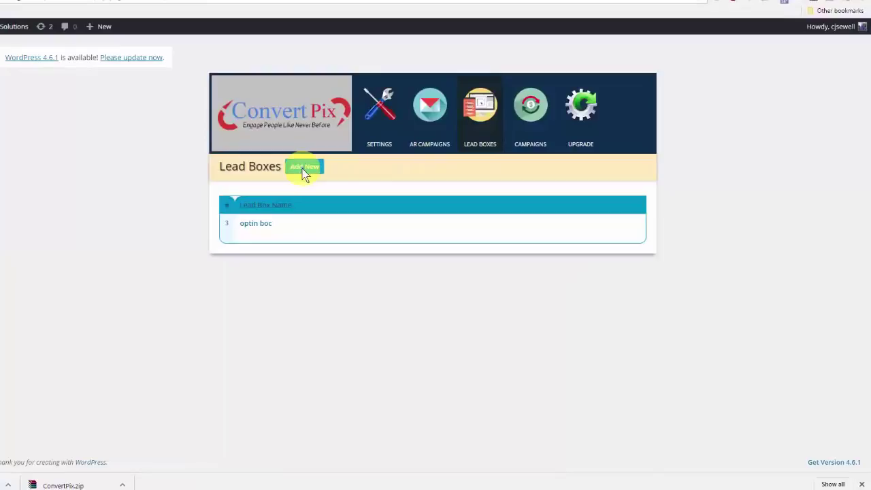
pyautogui.click(303, 171)
pyautogui.click(388, 199)
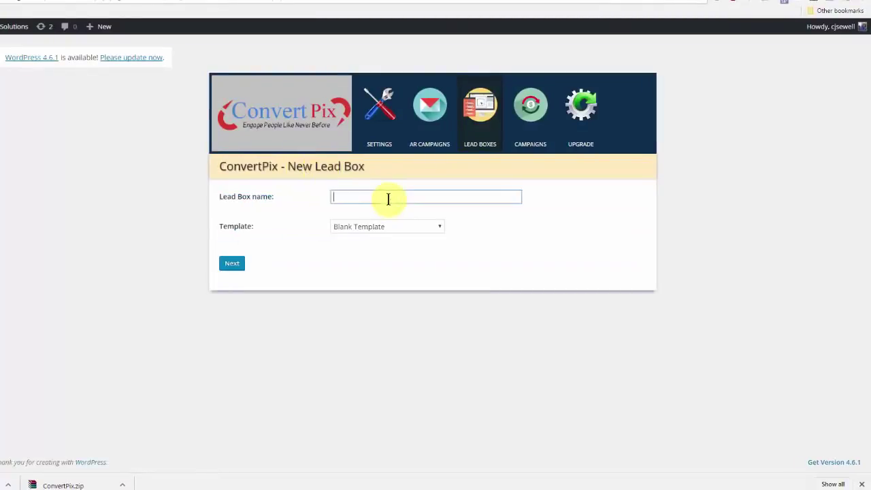
pyautogui.write('buy b')
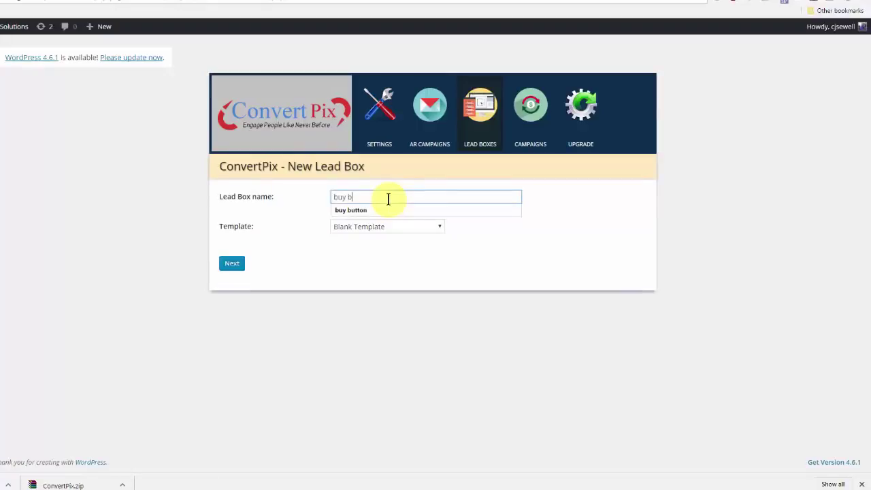
pyautogui.write('utton')
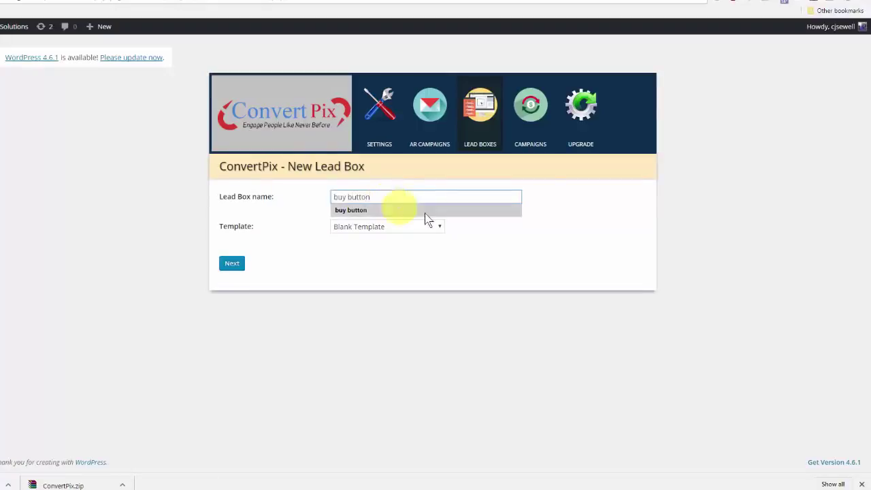
pyautogui.click(421, 210)
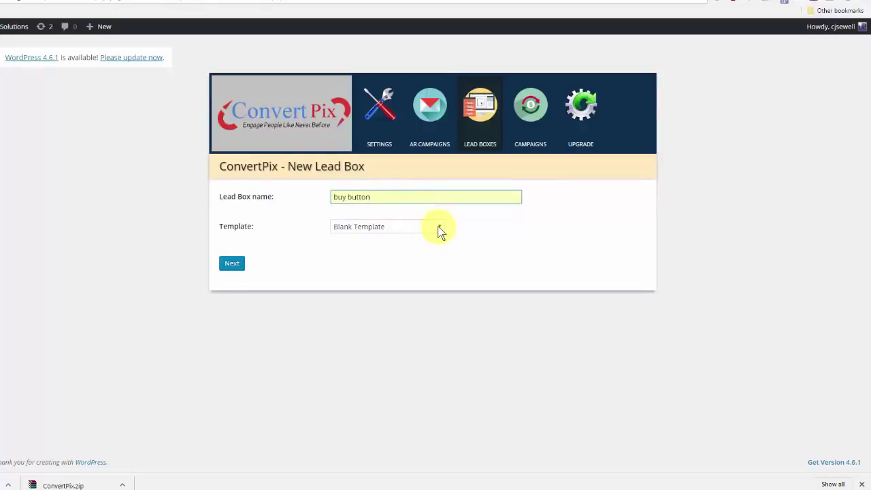
pyautogui.click(436, 226)
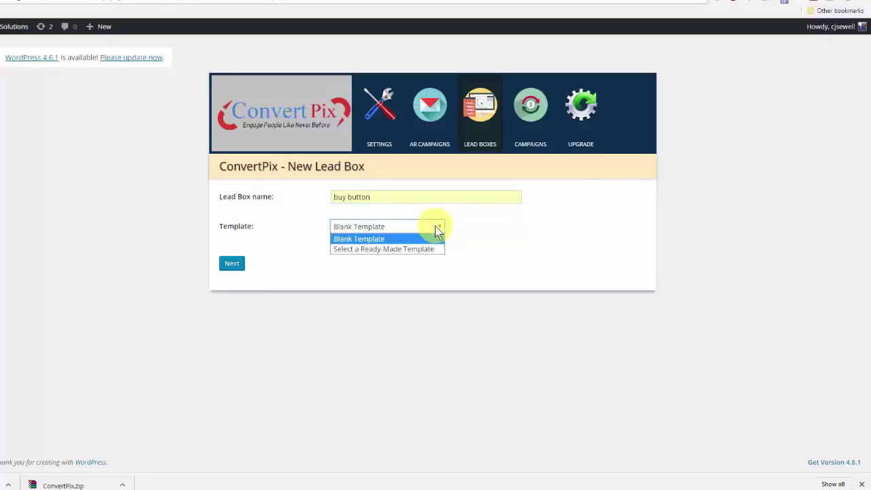
pyautogui.click(406, 239)
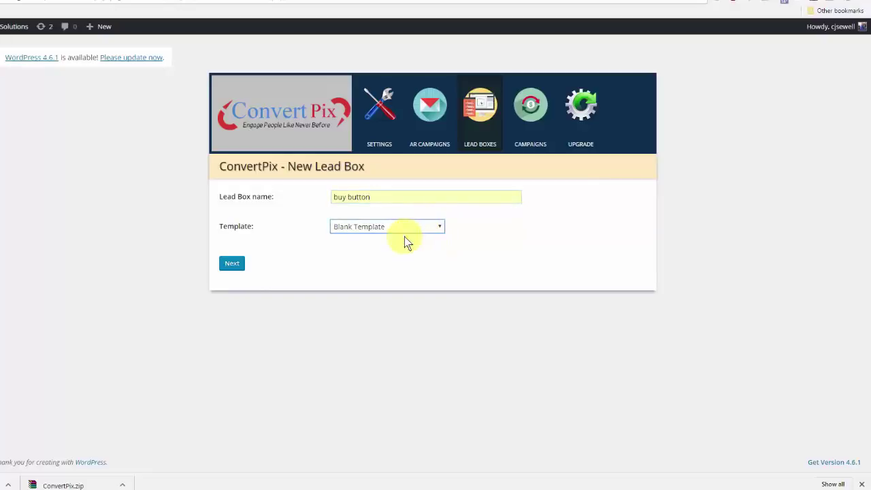
pyautogui.click(237, 264)
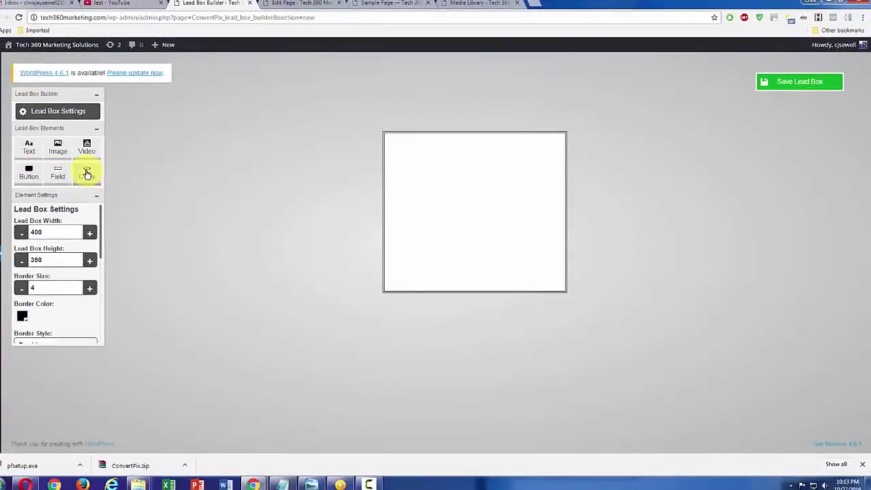
# Step: Add an HTML code element to the lead box, then widen, heighten and reposition it
pyautogui.click(86, 172)
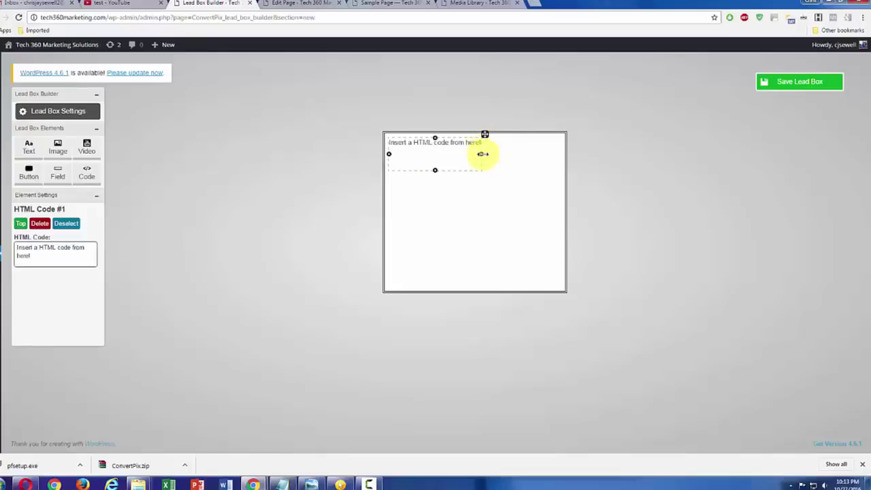
pyautogui.moveTo(482, 154); pyautogui.dragTo(544, 153)
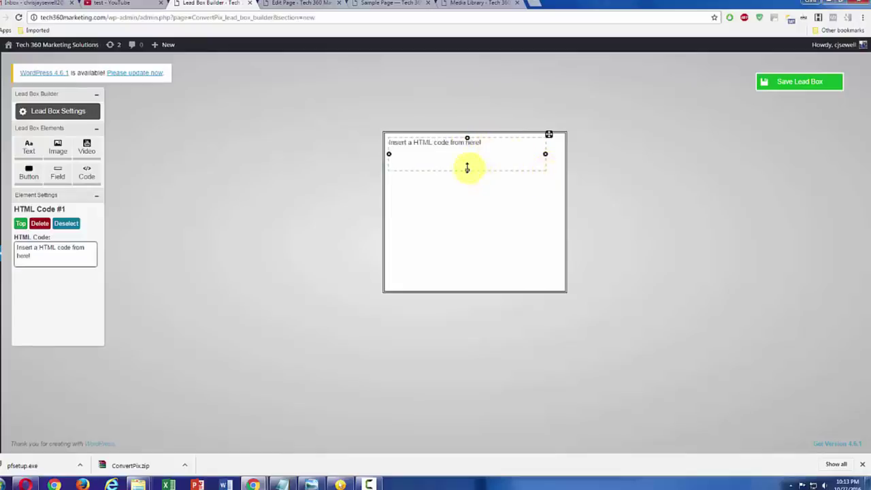
pyautogui.moveTo(467, 169); pyautogui.dragTo(467, 244)
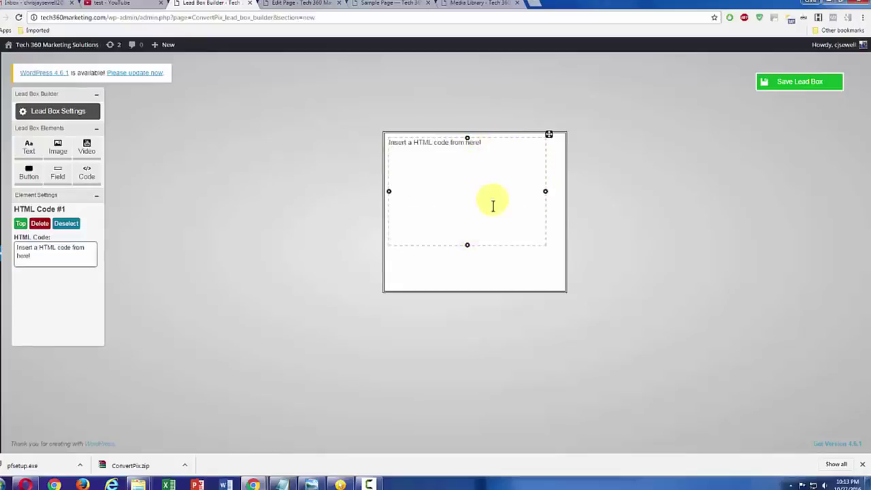
pyautogui.moveTo(548, 134); pyautogui.dragTo(556, 146)
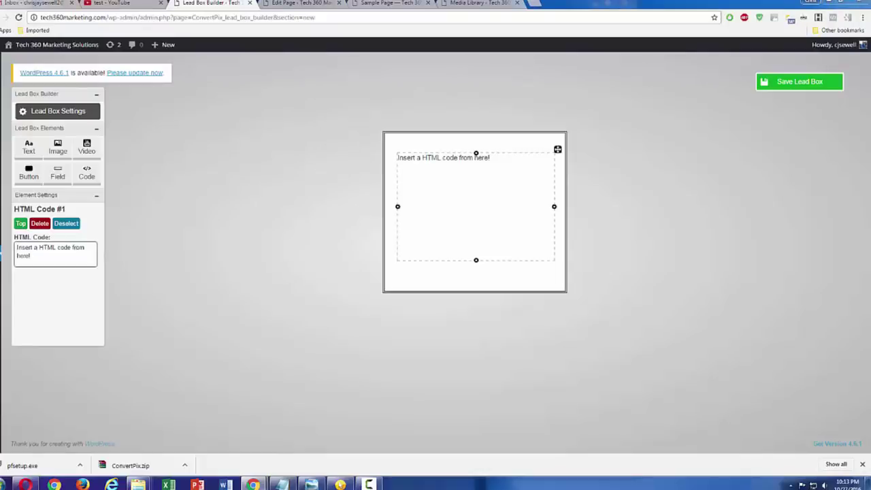
# Step: Paste the jvzoo buy-button HTML into the element's HTML Code box and preview it
pyautogui.hotkey('ctrl', 'c')
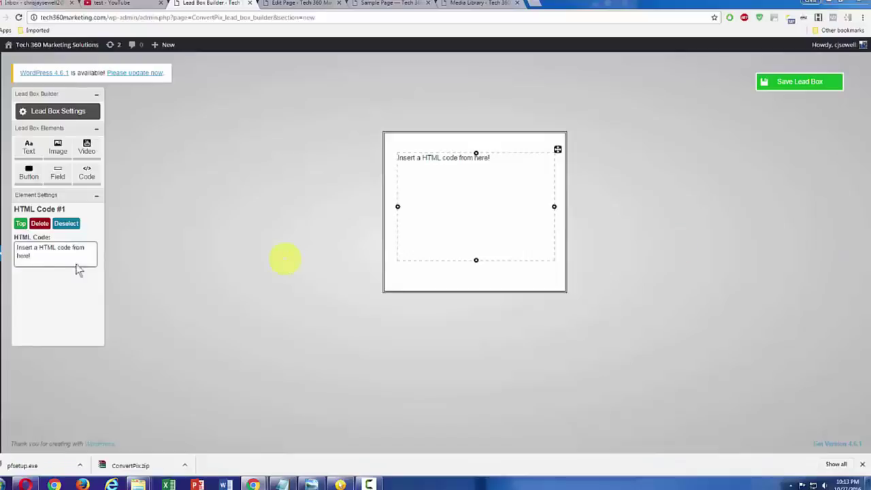
pyautogui.click(46, 256)
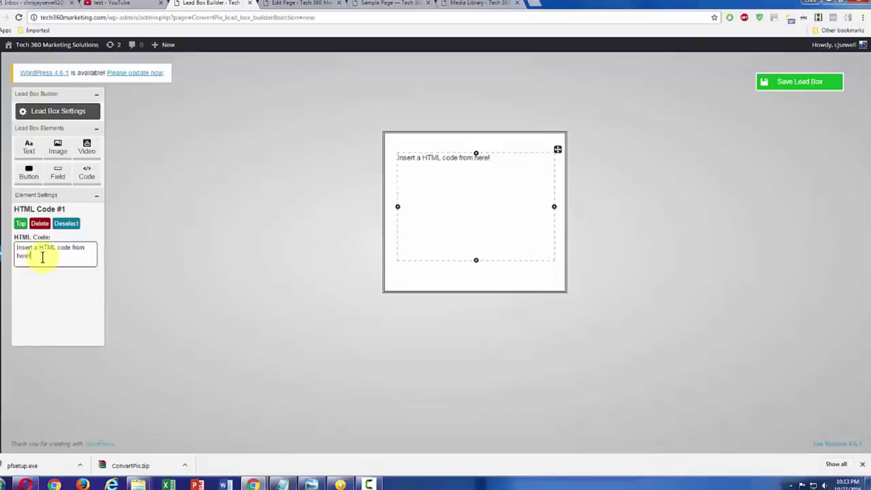
pyautogui.moveTo(24, 255); pyautogui.dragTo(17, 248)
pyautogui.hotkey('ctrl', 'v')
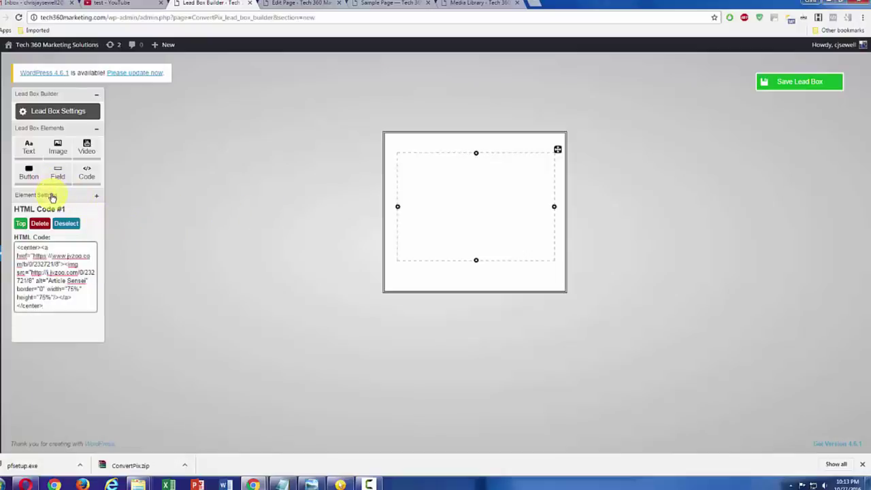
pyautogui.click(53, 196)
pyautogui.click(52, 197)
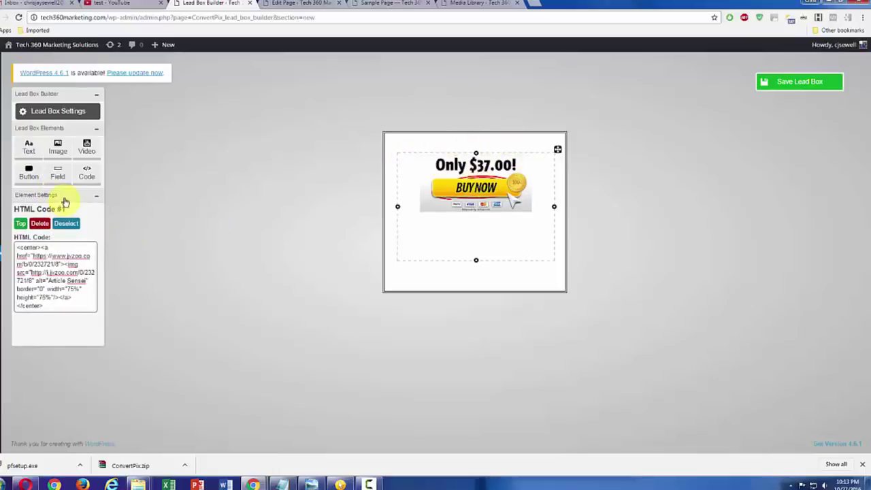
pyautogui.click(72, 128)
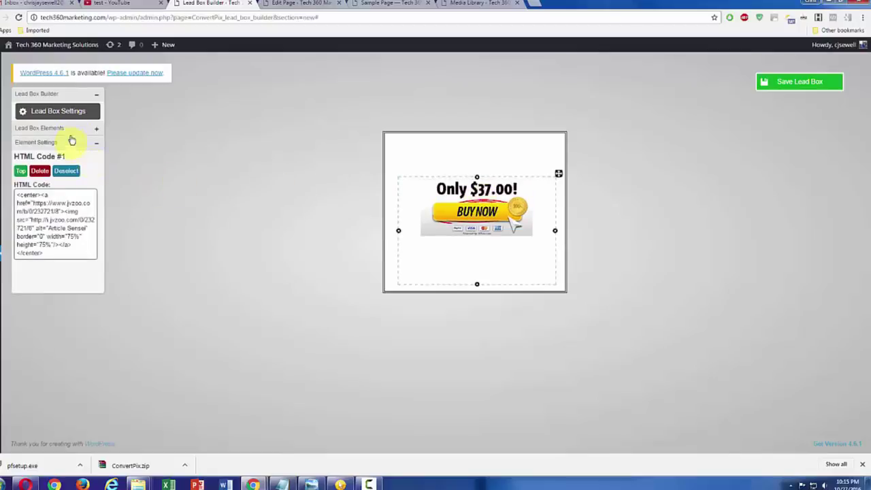
# Step: Tick Transparent Background in Lead Box Settings and save the 'buy button' lead box
pyautogui.click(66, 116)
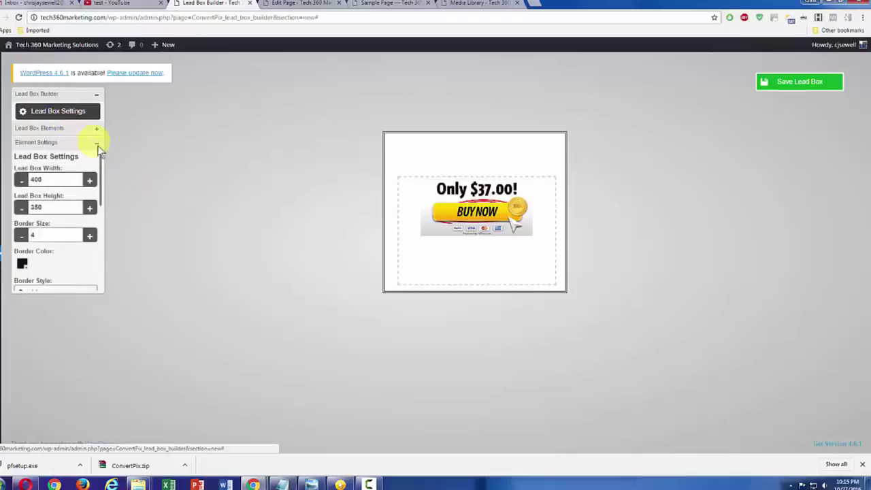
pyautogui.moveTo(100, 168); pyautogui.dragTo(103, 208)
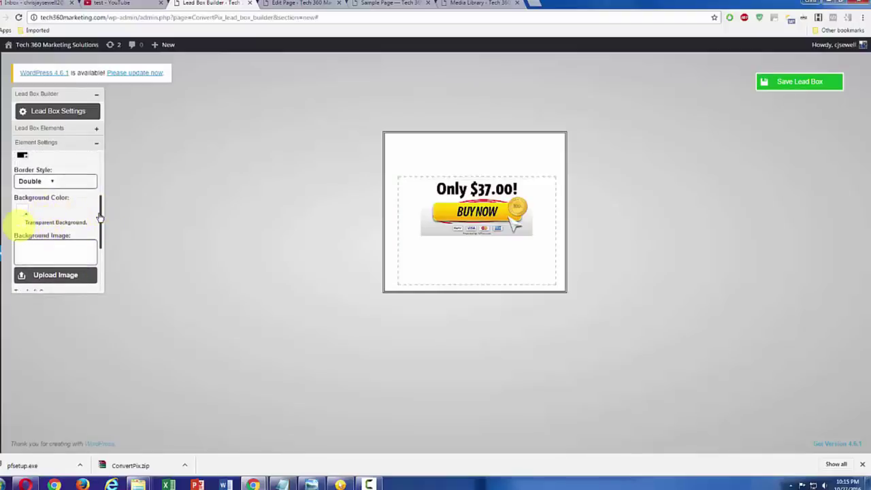
pyautogui.click(21, 222)
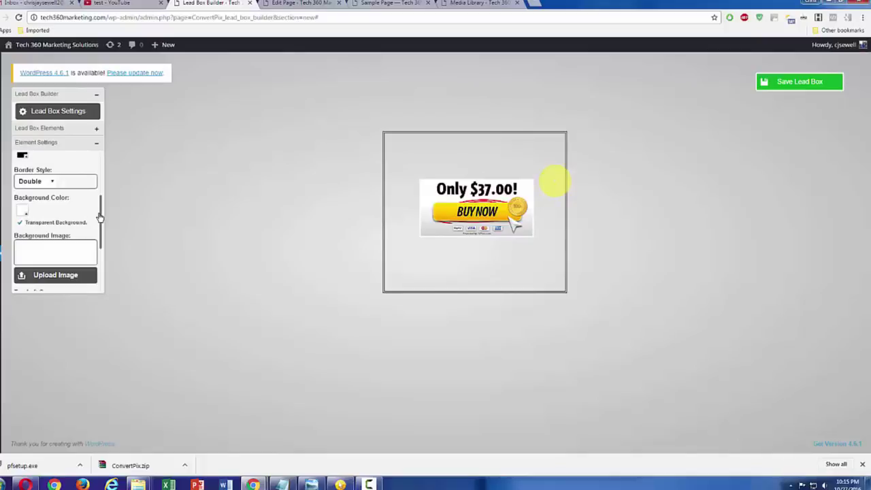
pyautogui.click(797, 80)
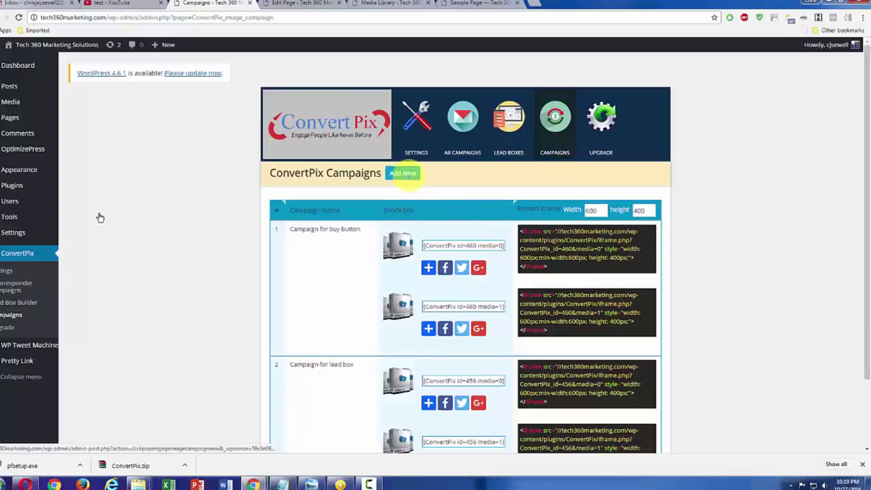
# Step: Start a campaign named 'New Campaign for buy button' and copy the product image URL from the Media Library
pyautogui.click(403, 173)
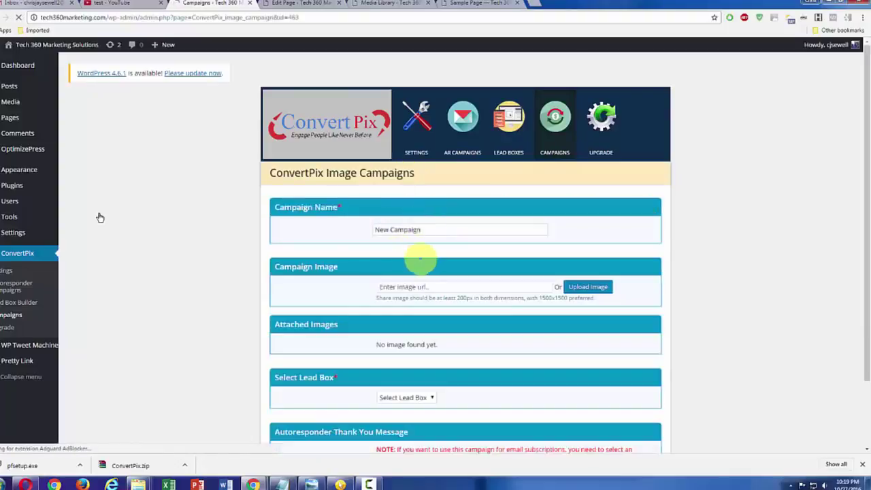
pyautogui.click(438, 230)
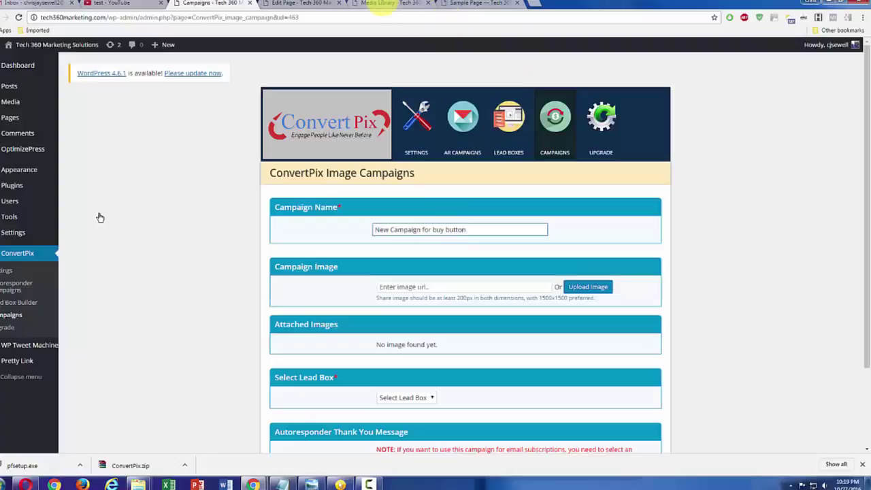
pyautogui.click(398, 4)
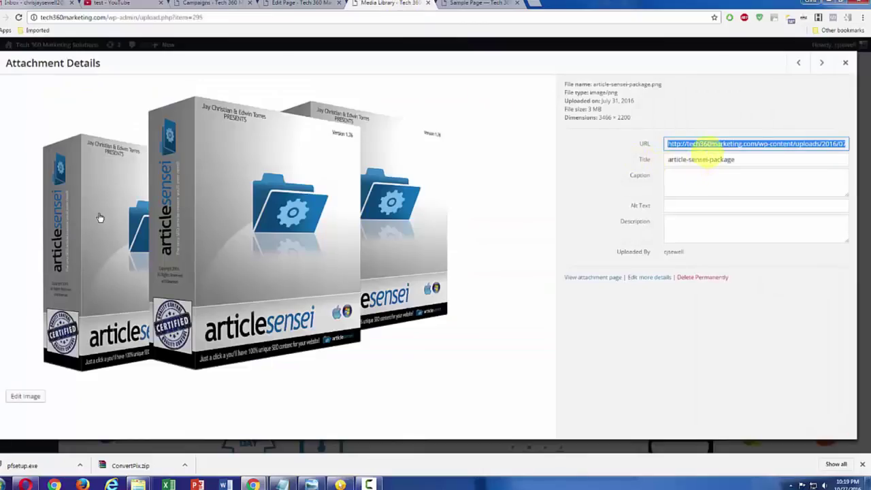
pyautogui.hotkey('ctrl', 'c')
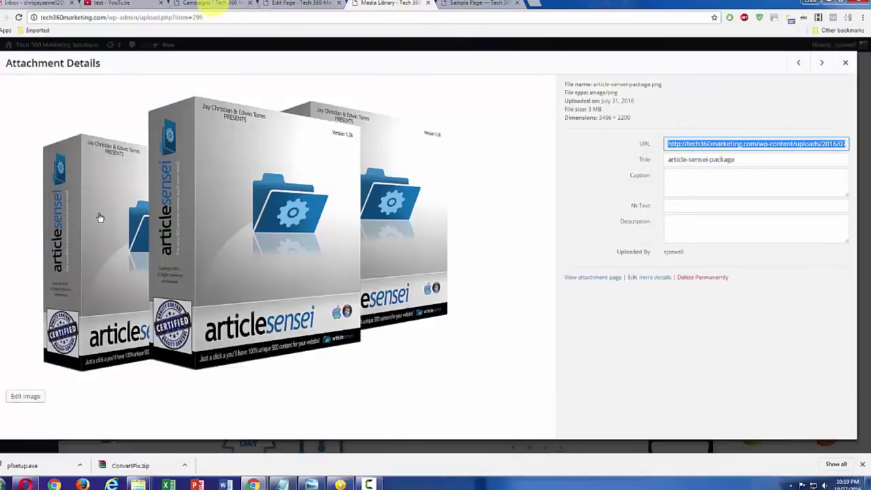
# Step: Paste the articlesensei image URL into Campaign Image, download it, and open it for editing
pyautogui.click(225, 3)
pyautogui.click(445, 287)
pyautogui.hotkey('ctrl', 'v')
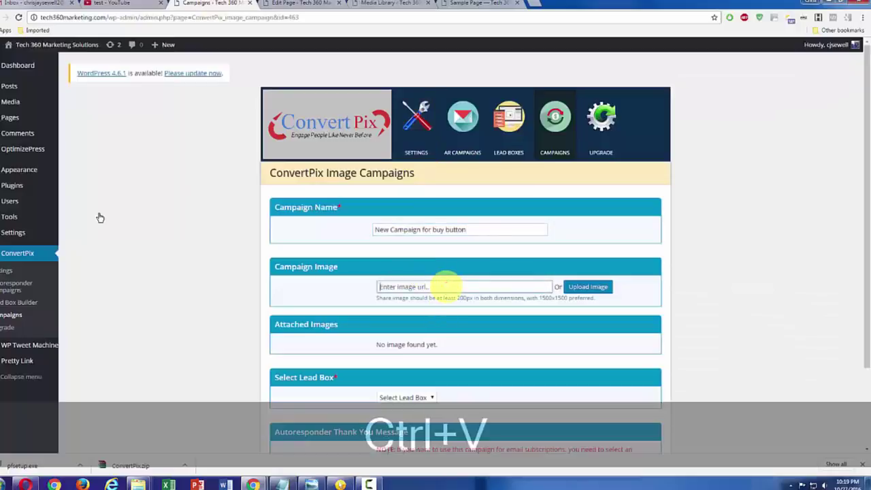
pyautogui.click(640, 294)
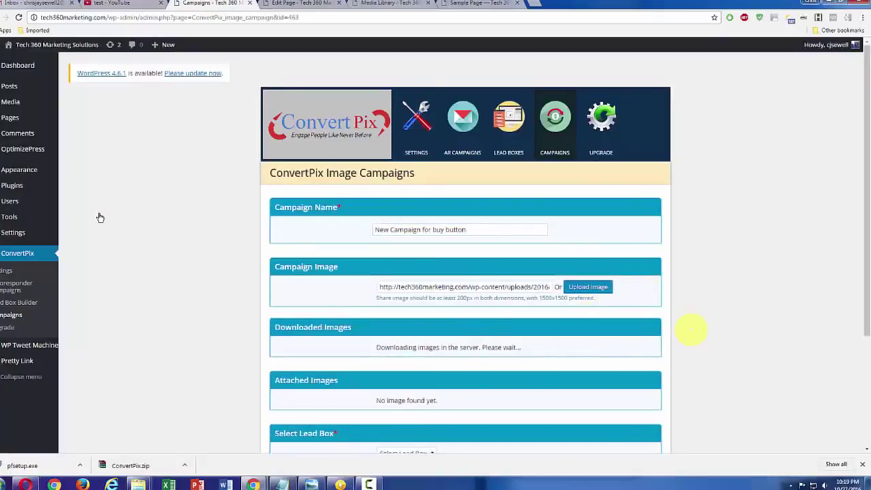
pyautogui.scroll(-1, 690, 333)
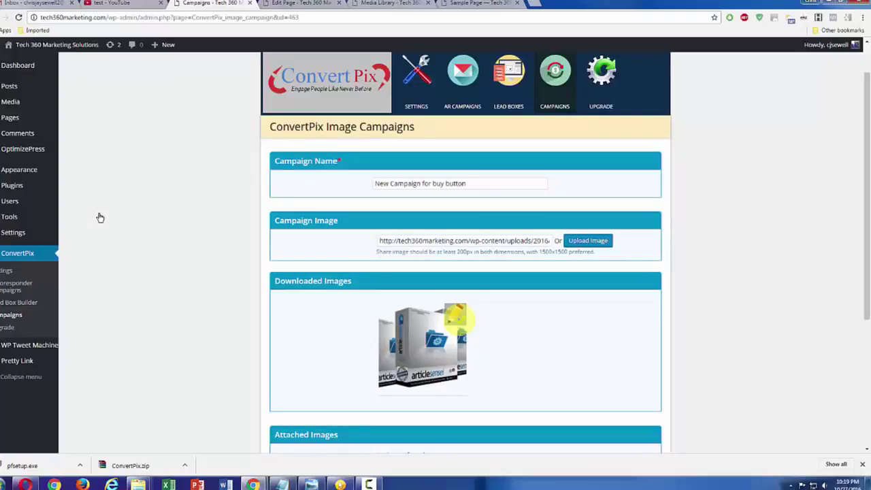
pyautogui.click(457, 321)
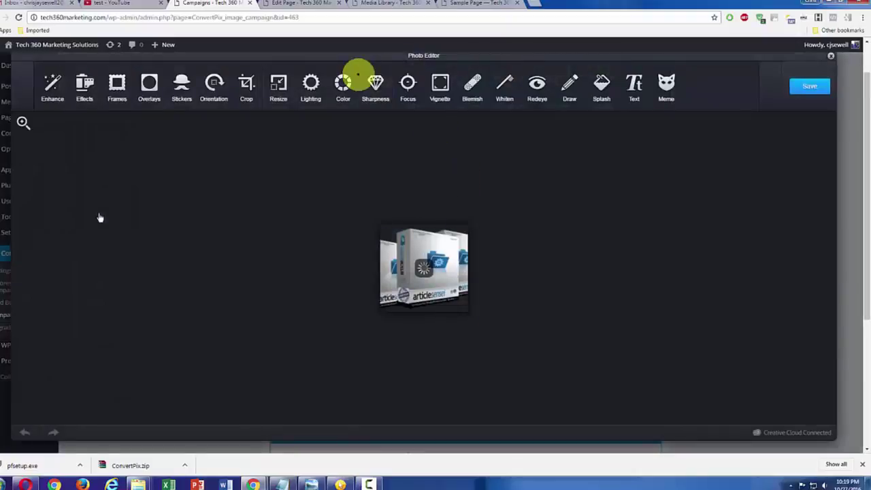
# Step: Resize the campaign image to 600 pixels wide and close the photo editor
pyautogui.click(278, 100)
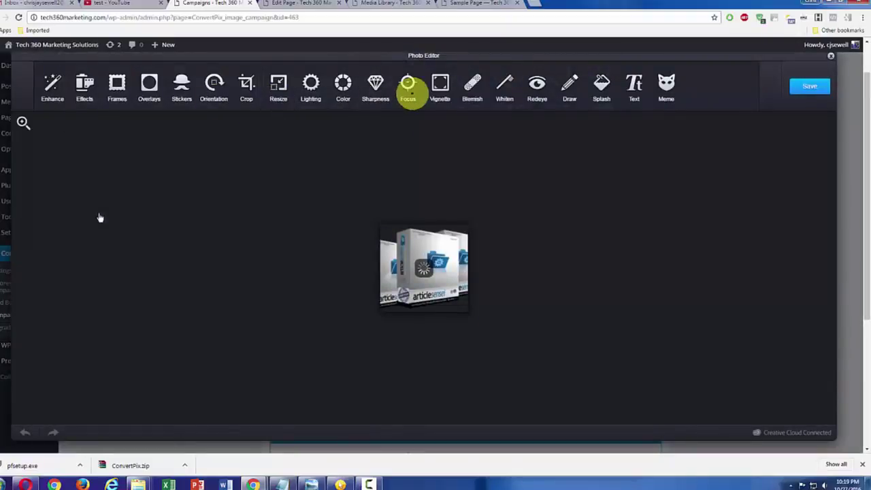
pyautogui.write('600')
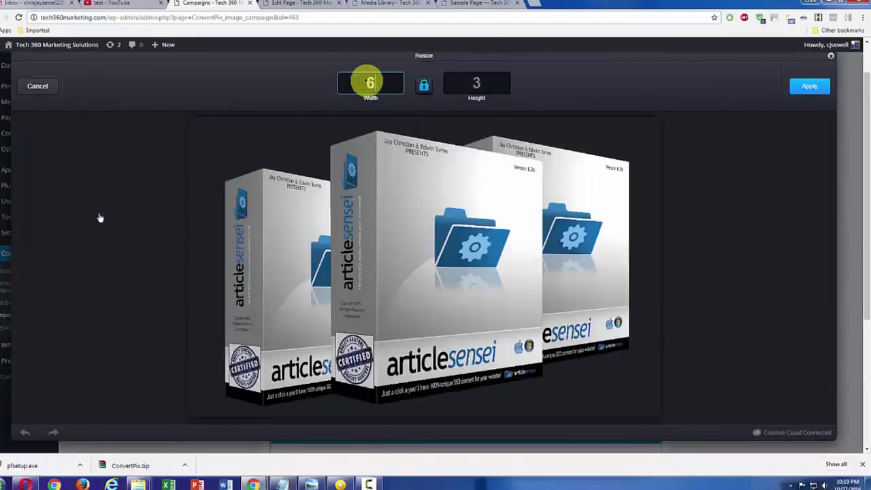
pyautogui.click(822, 86)
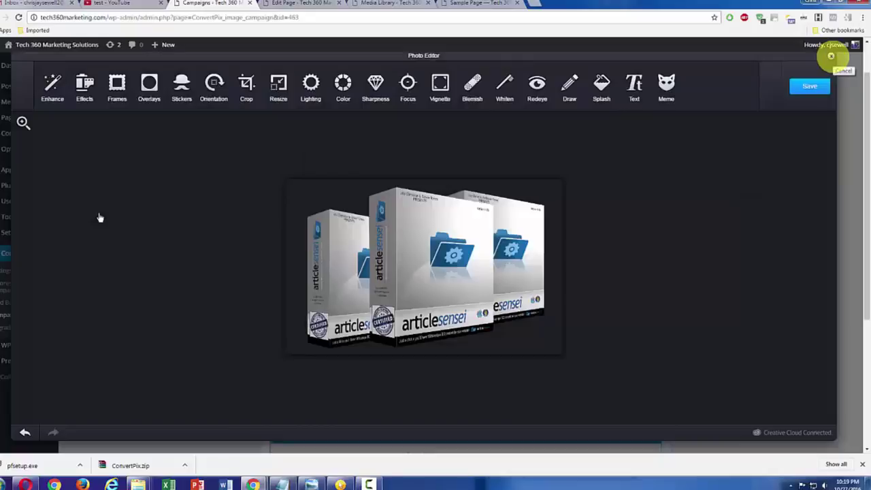
pyautogui.click(830, 57)
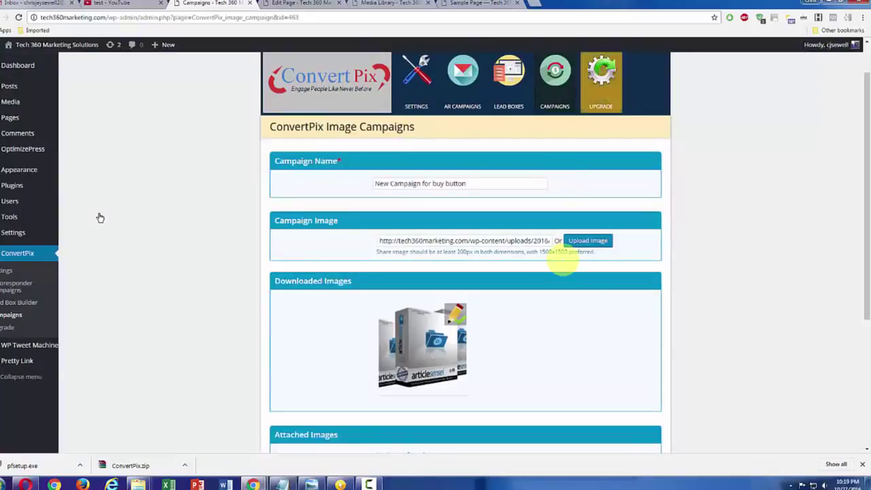
# Step: Select the 'buy button' lead box for the campaign and update it
pyautogui.scroll(-2, 587, 308)
pyautogui.scroll(-1, 587, 308)
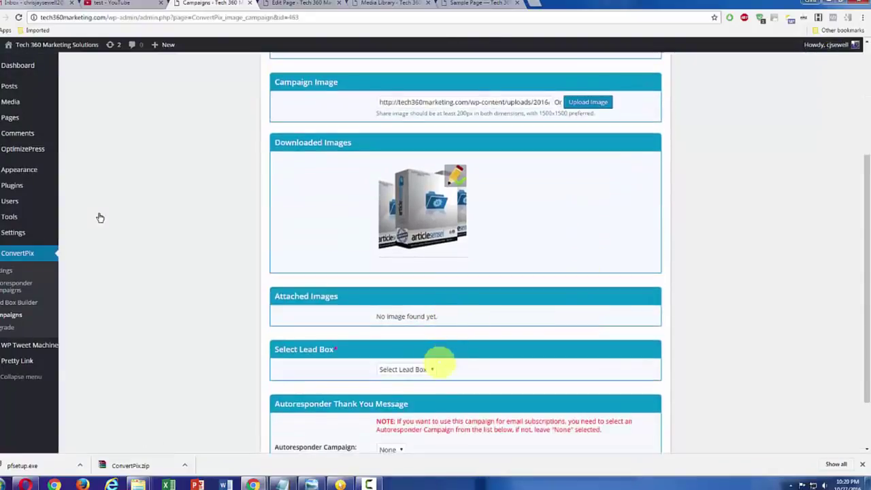
pyautogui.click(429, 369)
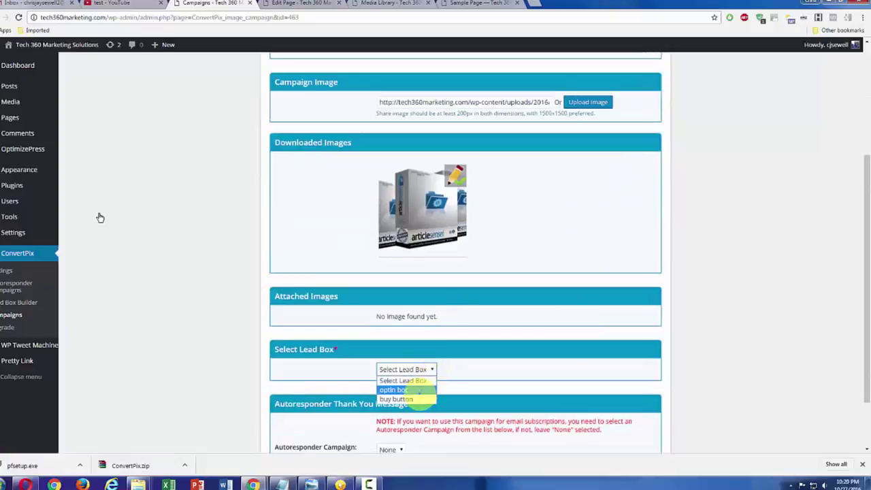
pyautogui.click(407, 398)
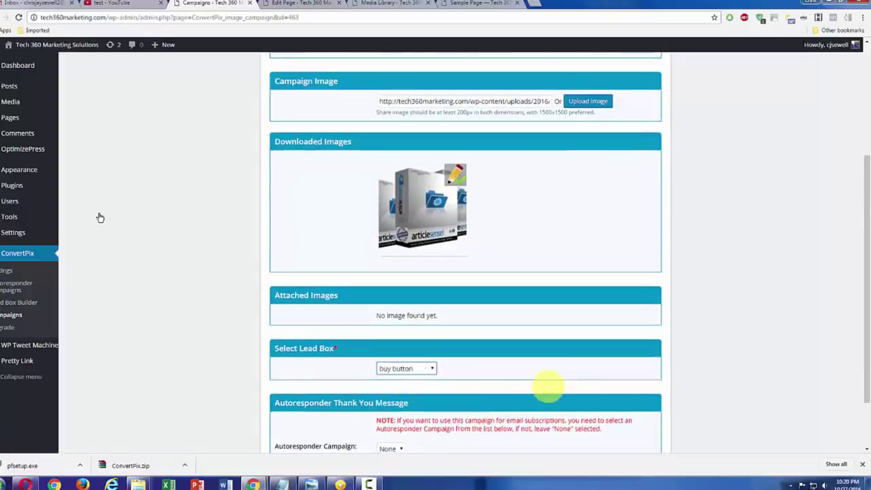
pyautogui.scroll(-1, 547, 386)
pyautogui.click(642, 399)
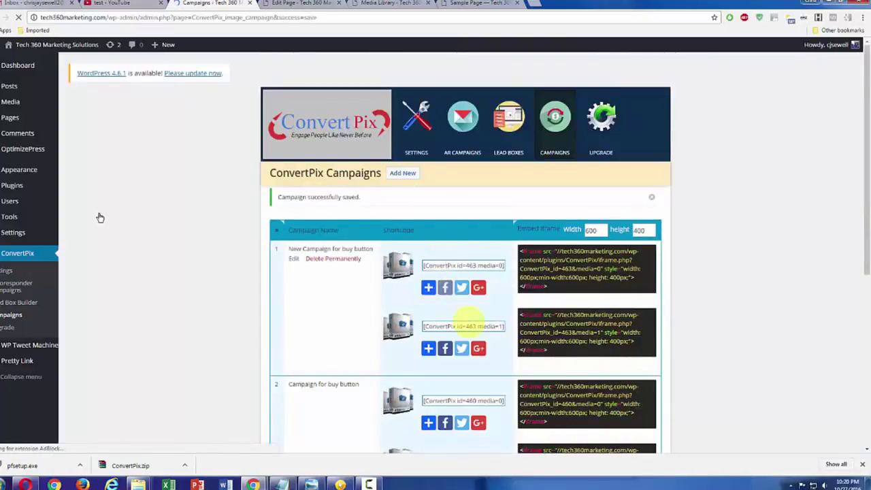
# Step: Copy the iframe embed code for the new campaign with id 463
pyautogui.scroll(-1, 100, 218)
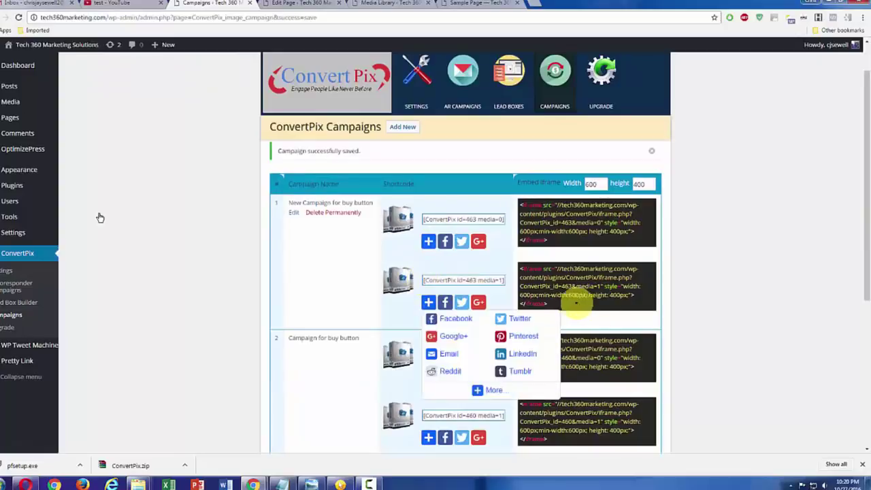
pyautogui.moveTo(548, 304); pyautogui.dragTo(512, 268)
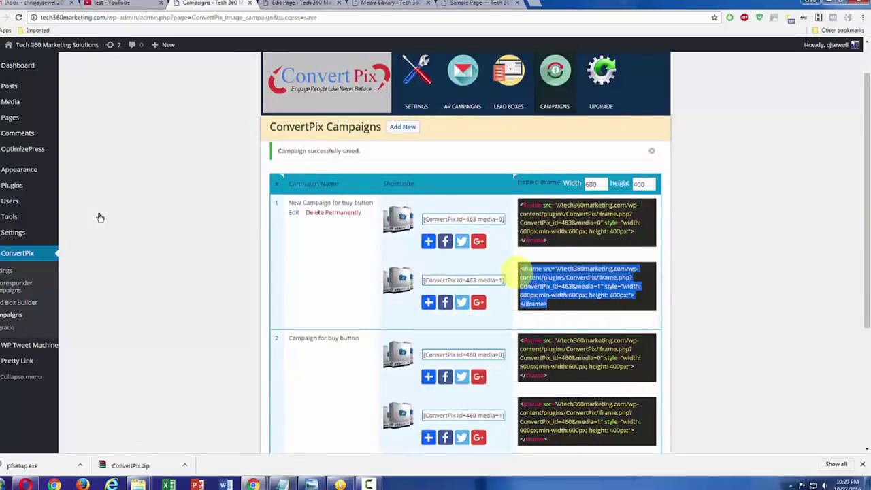
pyautogui.hotkey('ctrl', 'c')
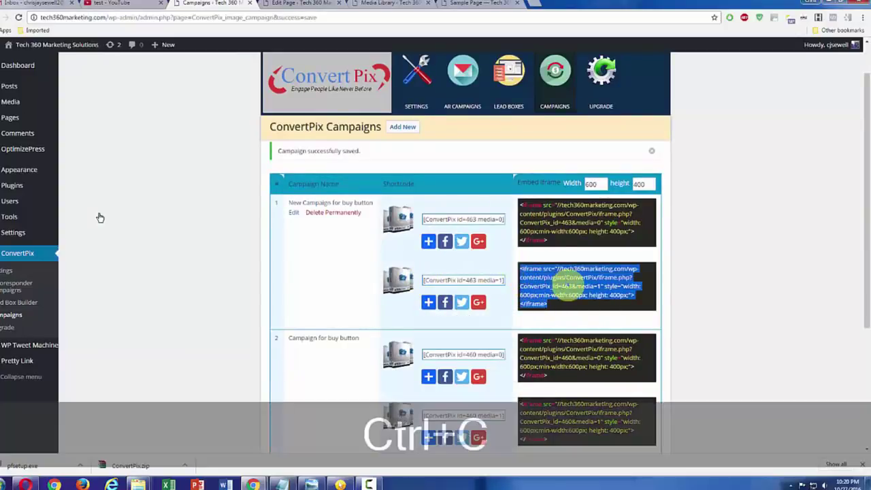
# Step: Replace the Sample Page's old iframe line with the id 463 code and update the page
pyautogui.click(310, 3)
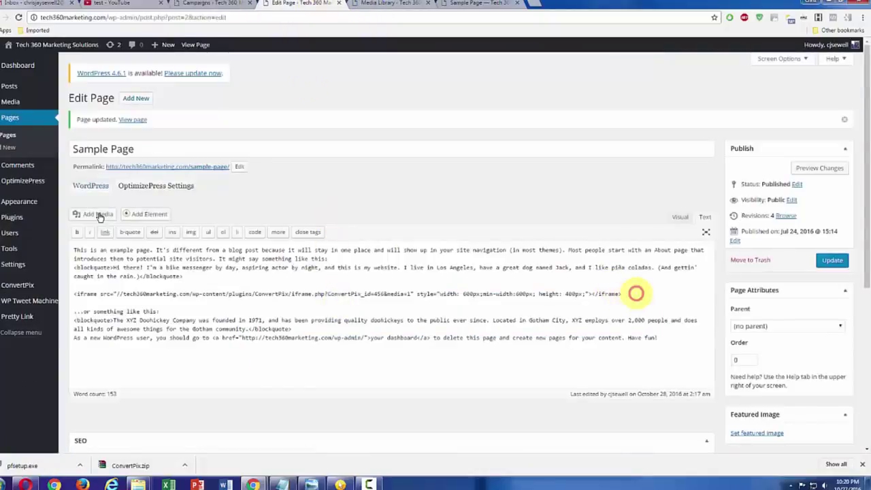
pyautogui.moveTo(635, 293); pyautogui.dragTo(75, 294)
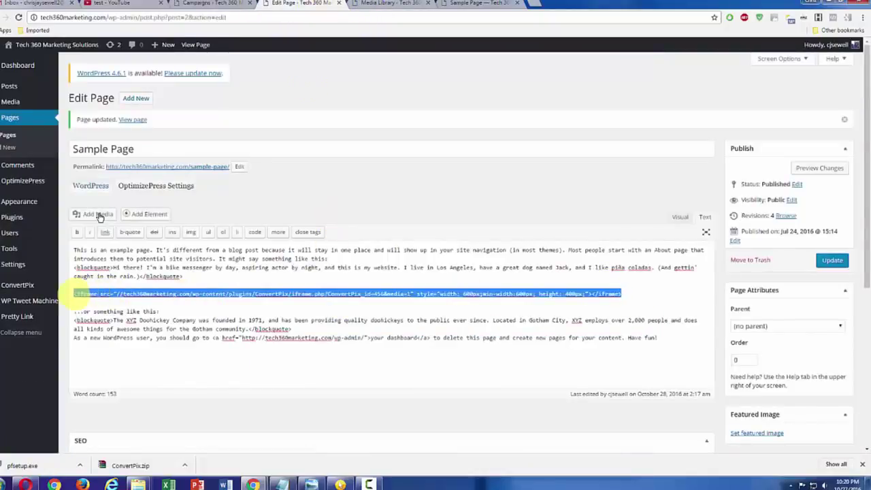
pyautogui.hotkey('ctrl', 'v')
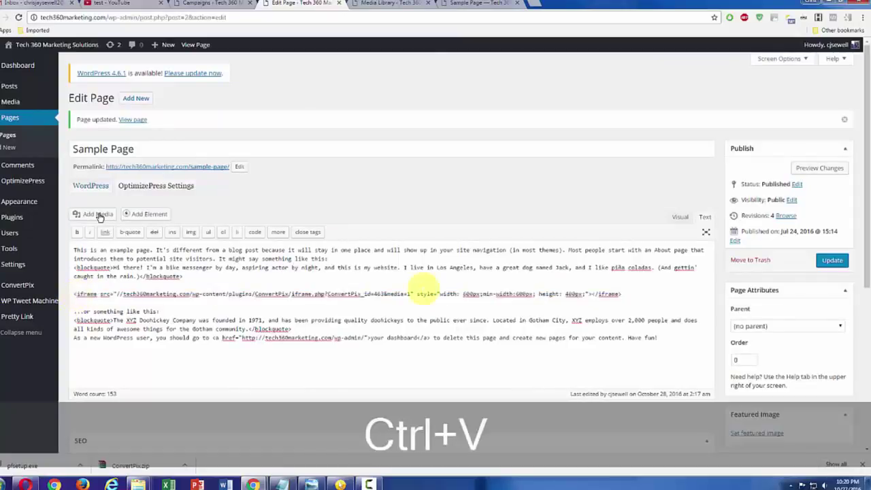
pyautogui.click(831, 261)
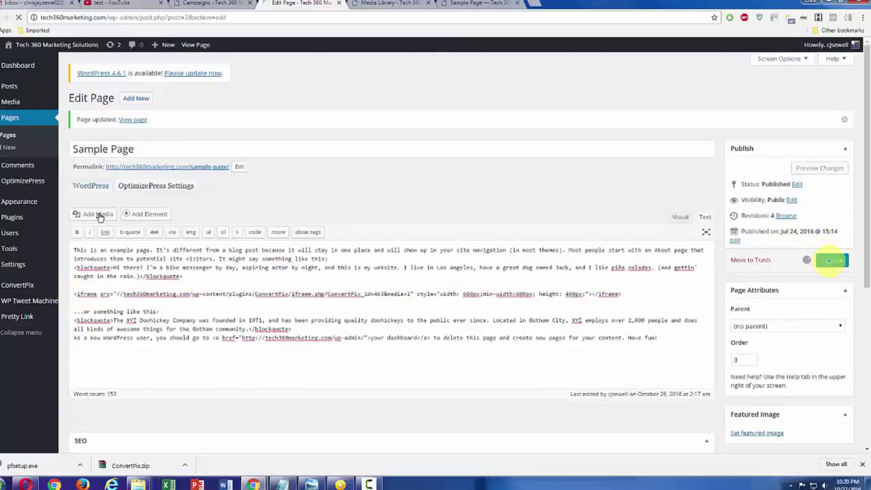
pyautogui.click(476, 3)
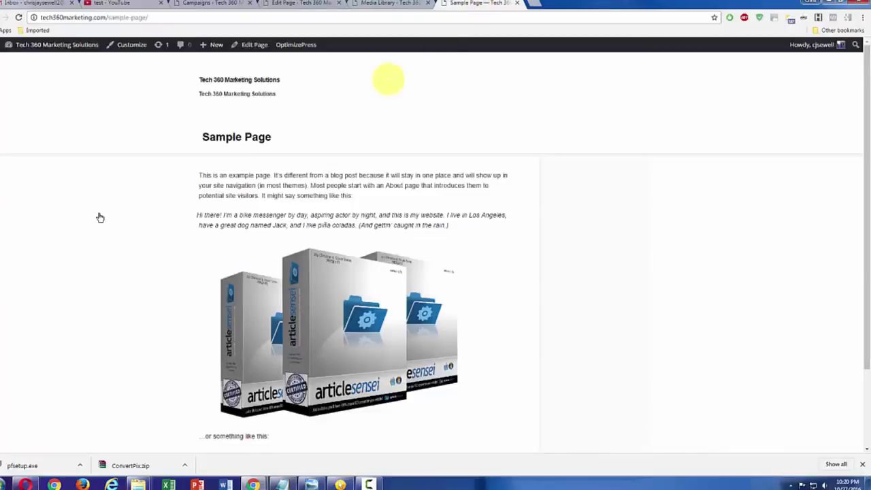
# Step: Reload the live Sample Page and check the BUY NOW lead box on the articlesensei image
pyautogui.click(19, 17)
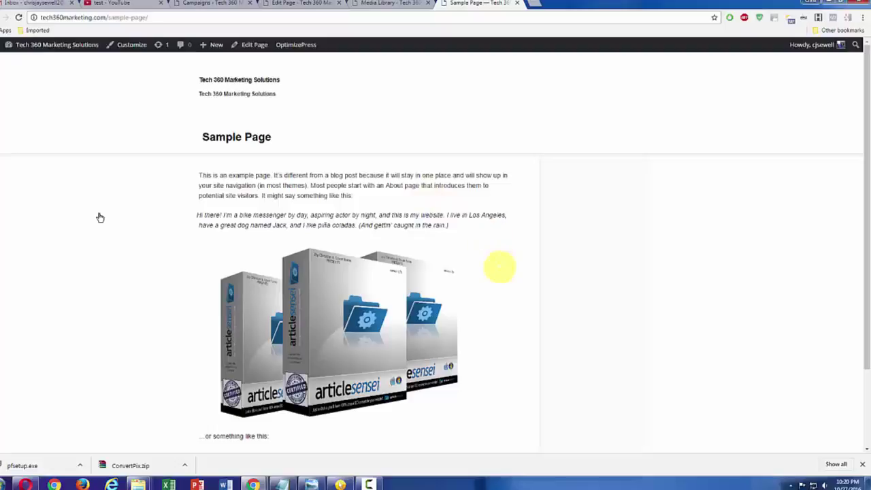
pyautogui.moveTo(402, 299)
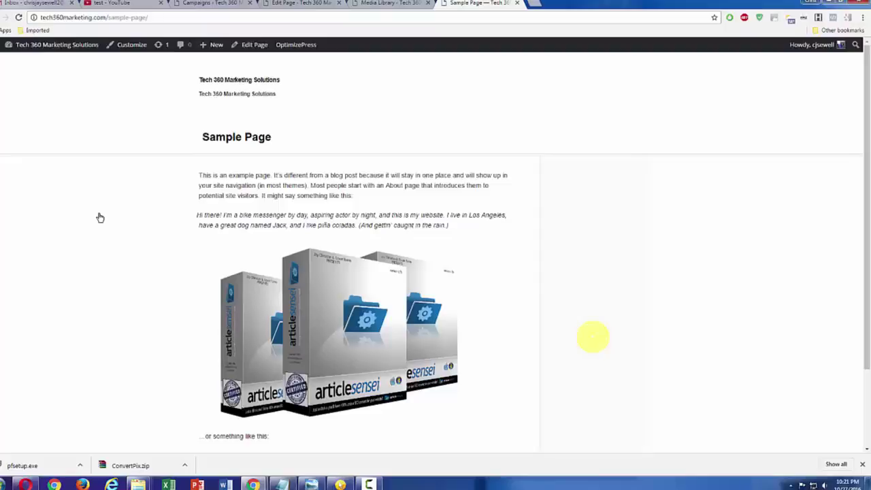
pyautogui.moveTo(416, 340)
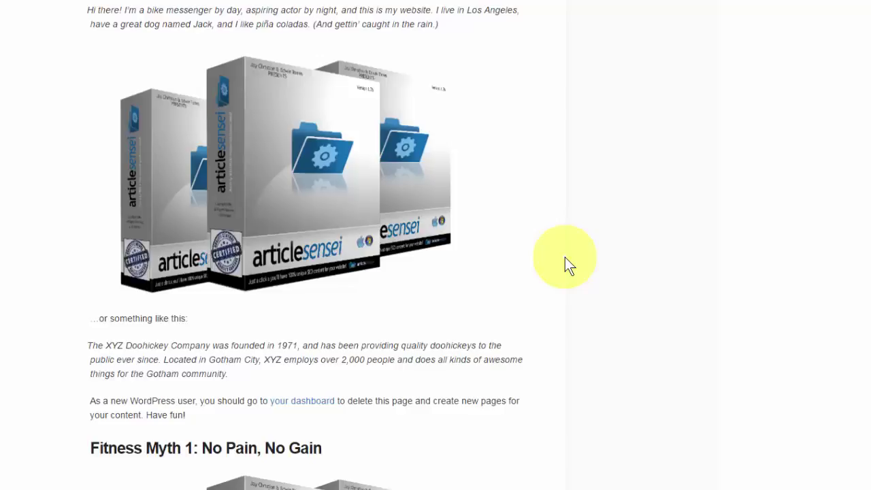
pyautogui.scroll(2, 589, 240)
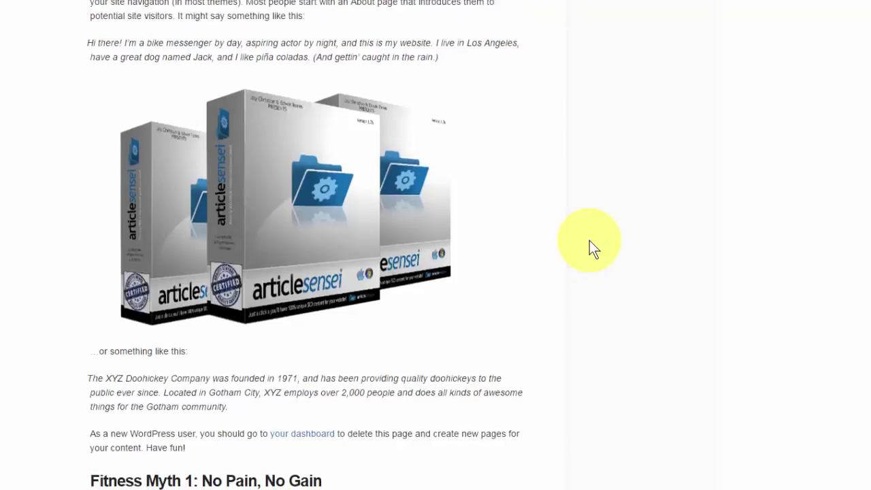
pyautogui.scroll(1, 589, 240)
pyautogui.scroll(-1, 589, 240)
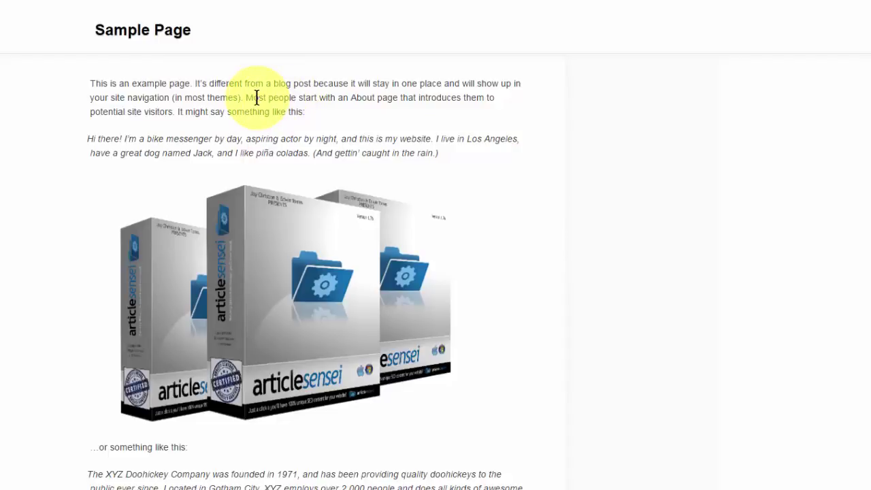
pyautogui.moveTo(362, 208)
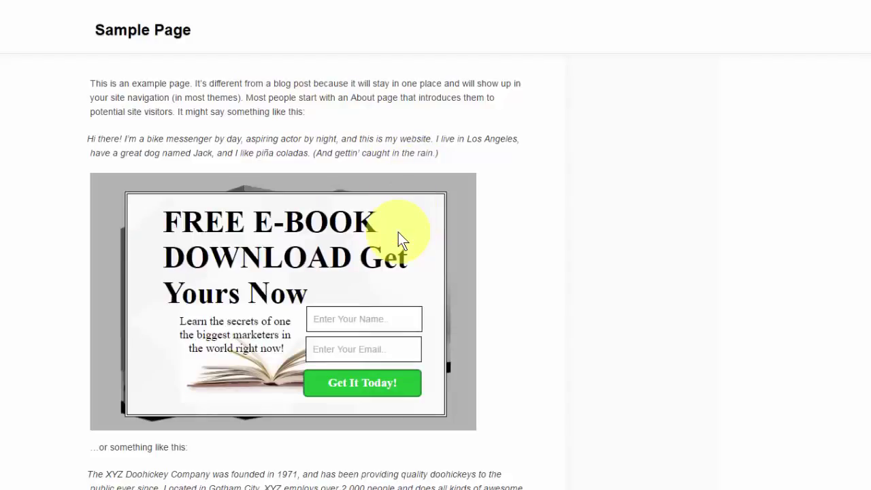
pyautogui.scroll(-2, 589, 245)
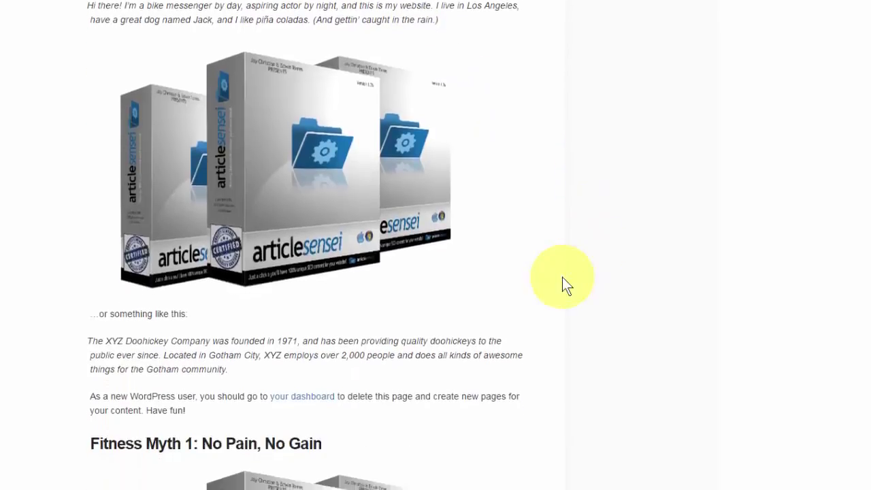
pyautogui.scroll(-1, 562, 277)
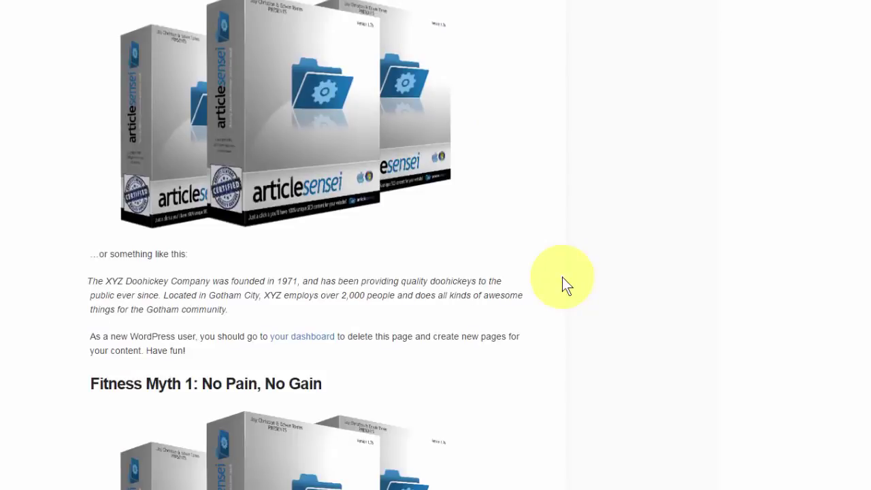
pyautogui.scroll(-3, 562, 277)
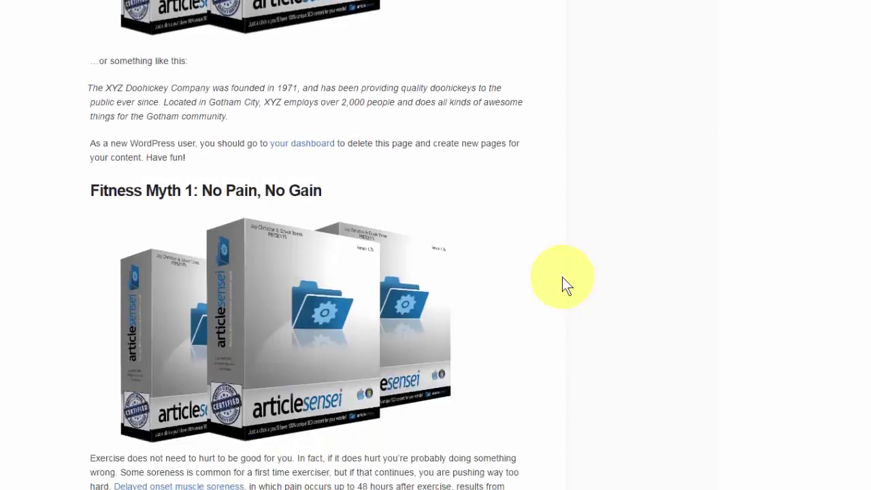
pyautogui.moveTo(417, 298)
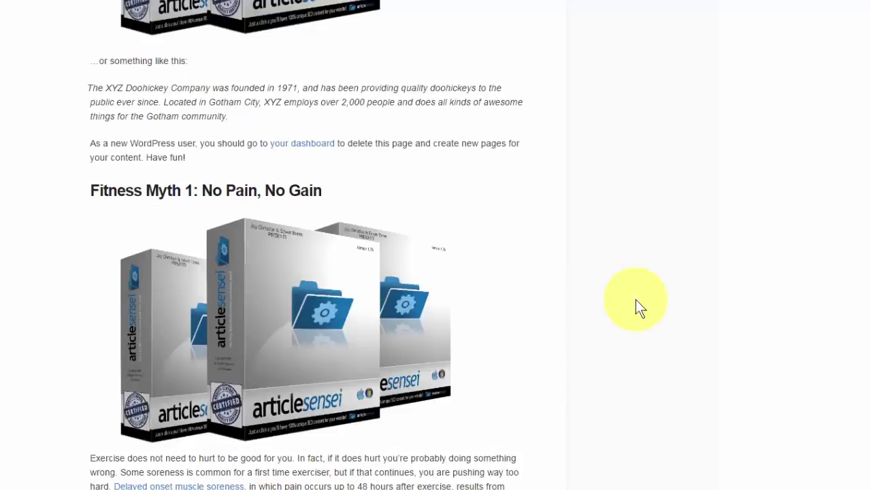
pyautogui.scroll(-5, 635, 299)
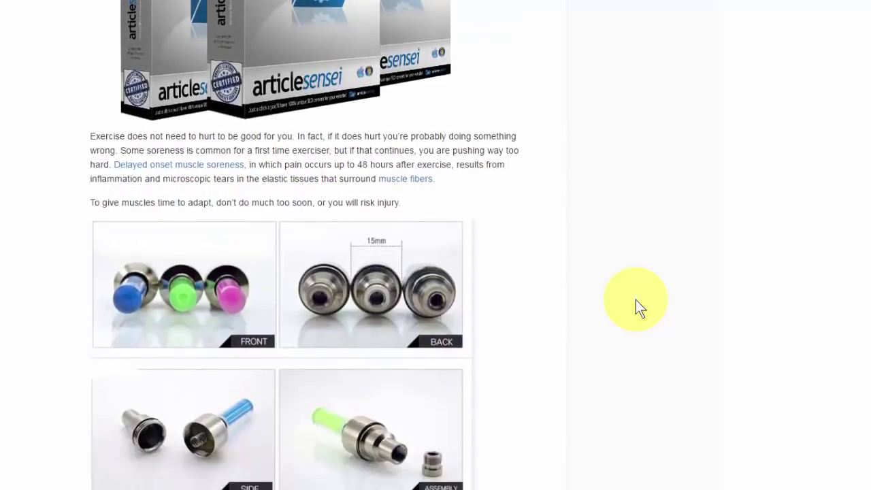
pyautogui.scroll(-1, 635, 299)
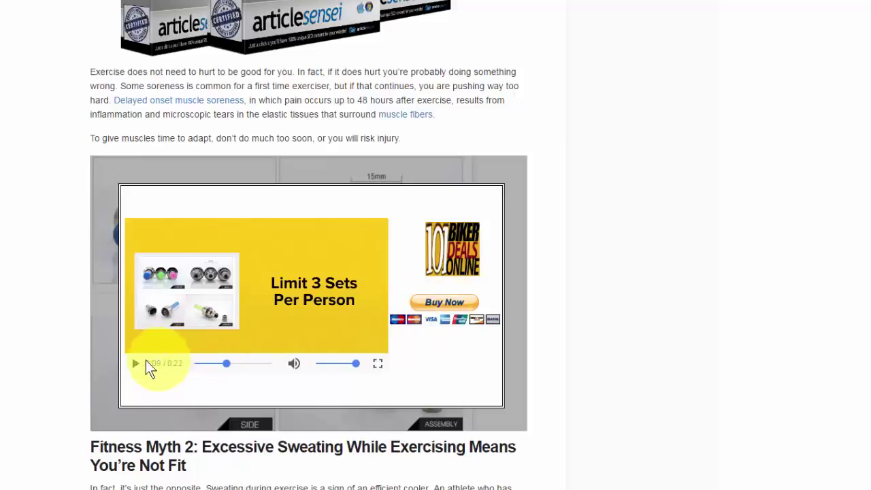
pyautogui.click(139, 361)
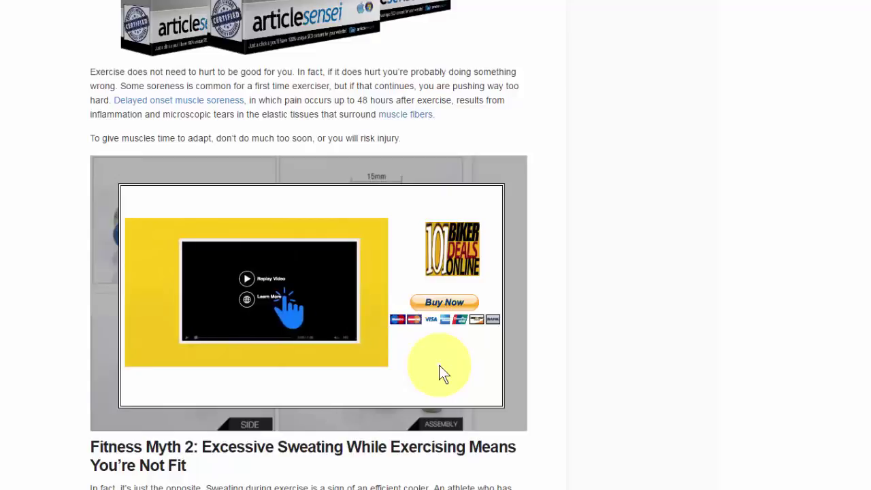
pyautogui.moveTo(324, 343)
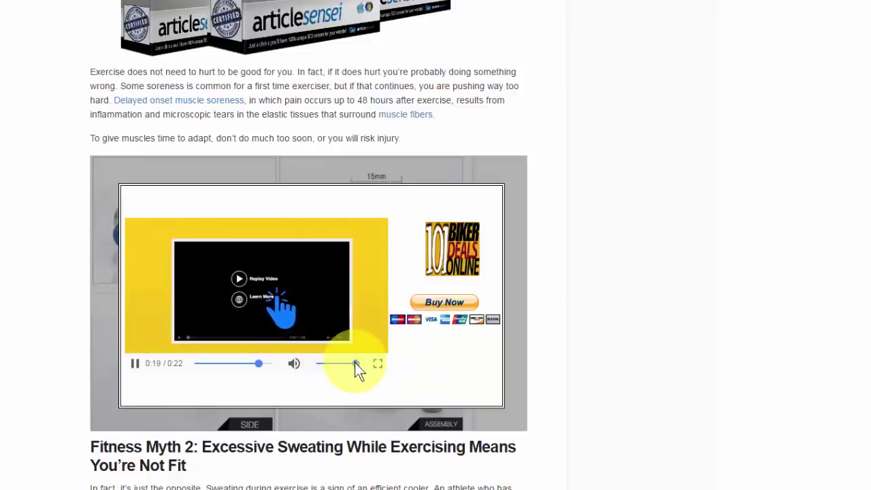
pyautogui.moveTo(355, 361); pyautogui.dragTo(333, 363)
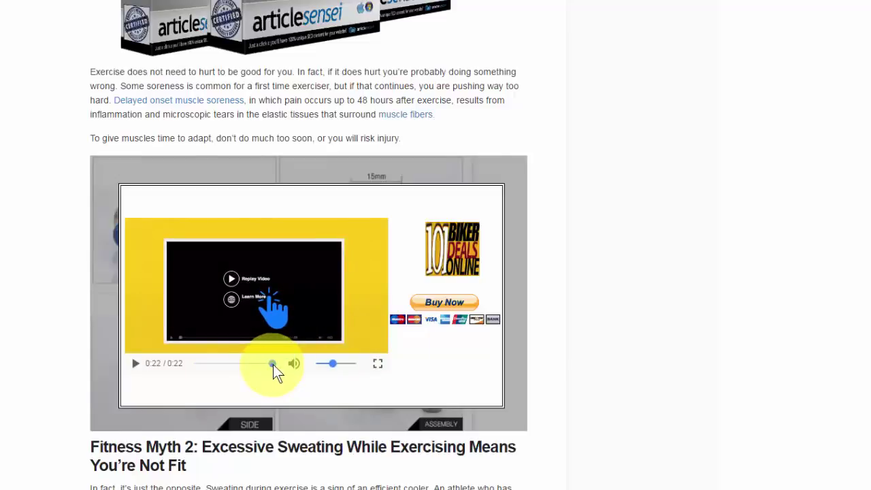
pyautogui.moveTo(272, 363); pyautogui.dragTo(175, 373)
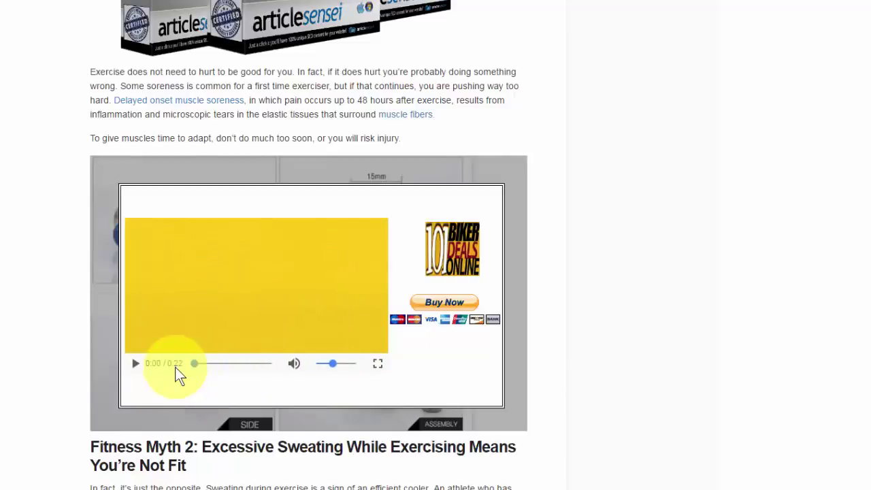
pyautogui.click(133, 364)
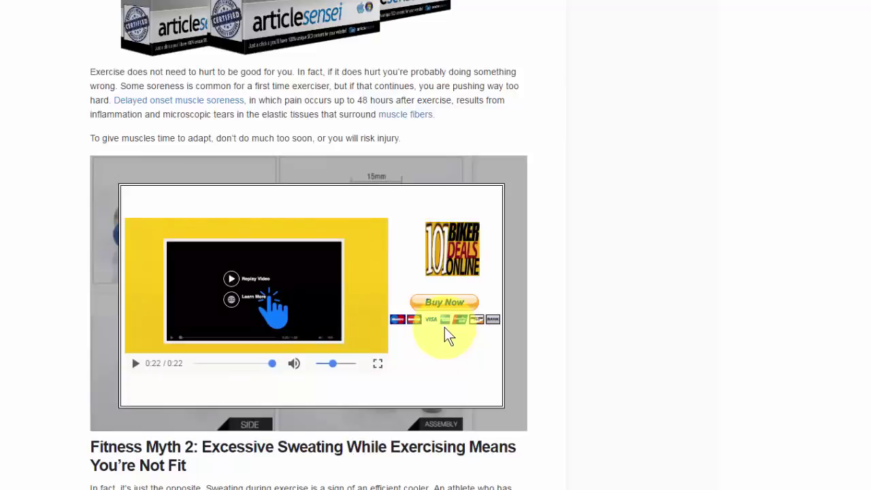
pyautogui.click(645, 333)
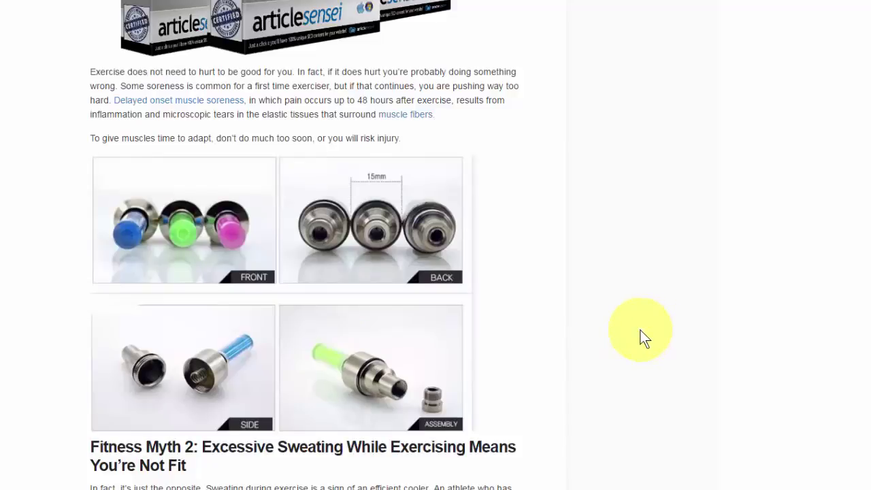
pyautogui.click(468, 329)
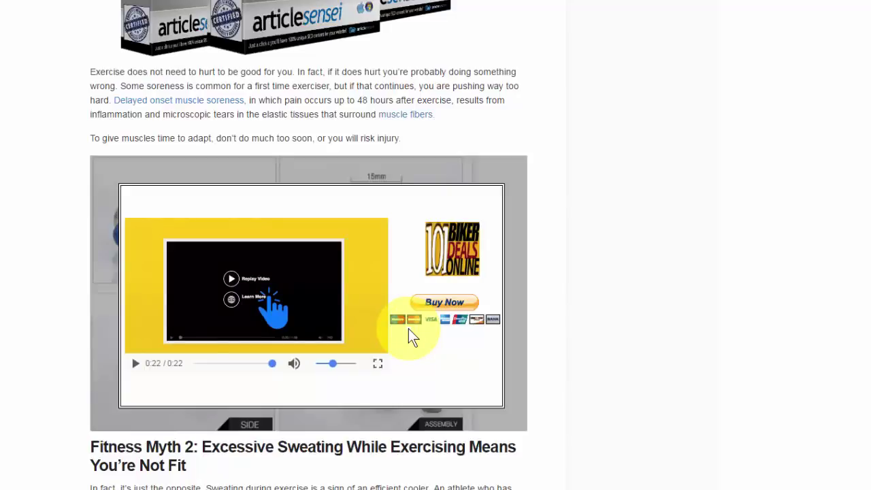
pyautogui.click(571, 330)
pyautogui.click(421, 329)
pyautogui.click(578, 332)
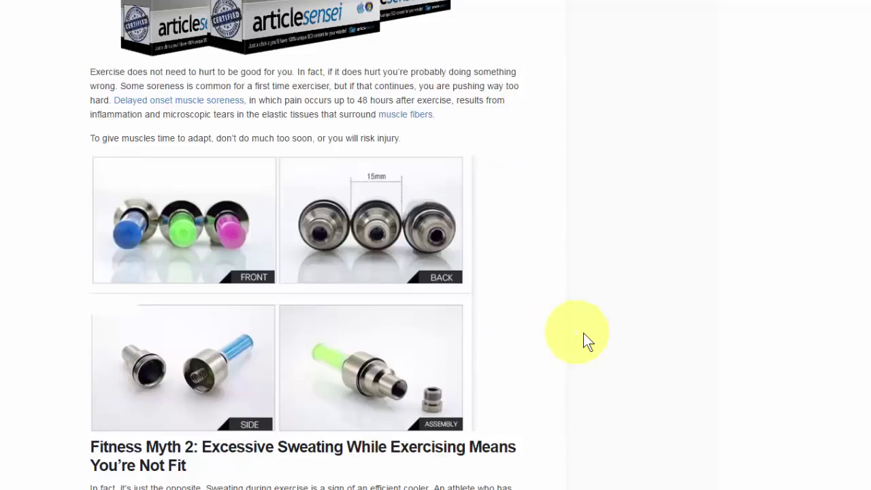